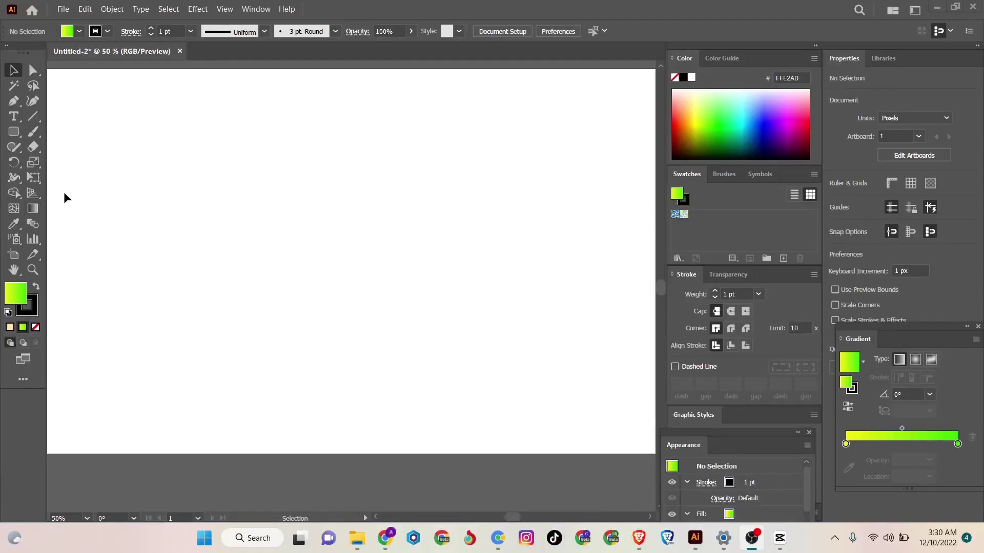
- Draw a vertical line with the Pen tool and duplicate it into evenly spaced vertical lines
{"action": "left_click", "coordinate": [14, 101]}
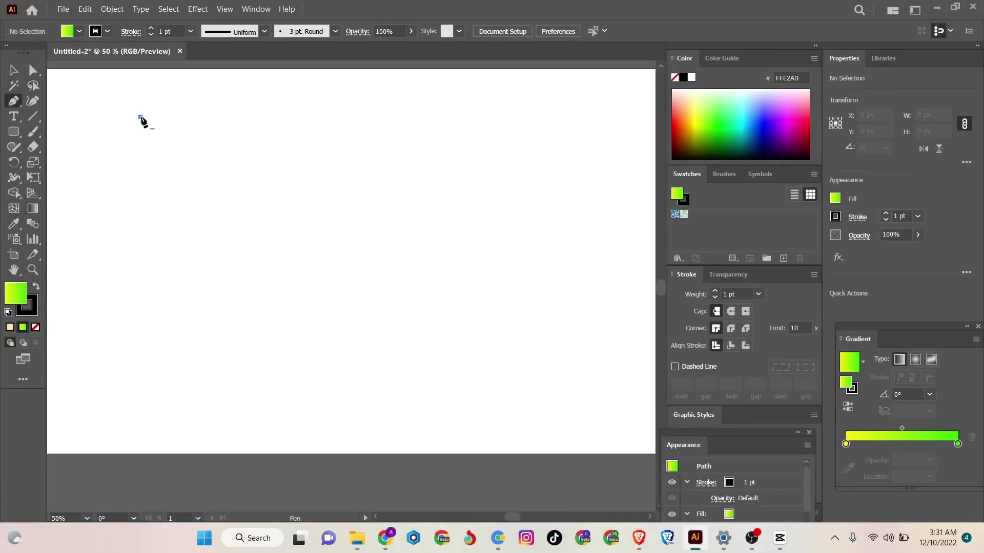
{"action": "left_click", "coordinate": [140, 407]}
{"action": "left_click", "coordinate": [13, 70]}
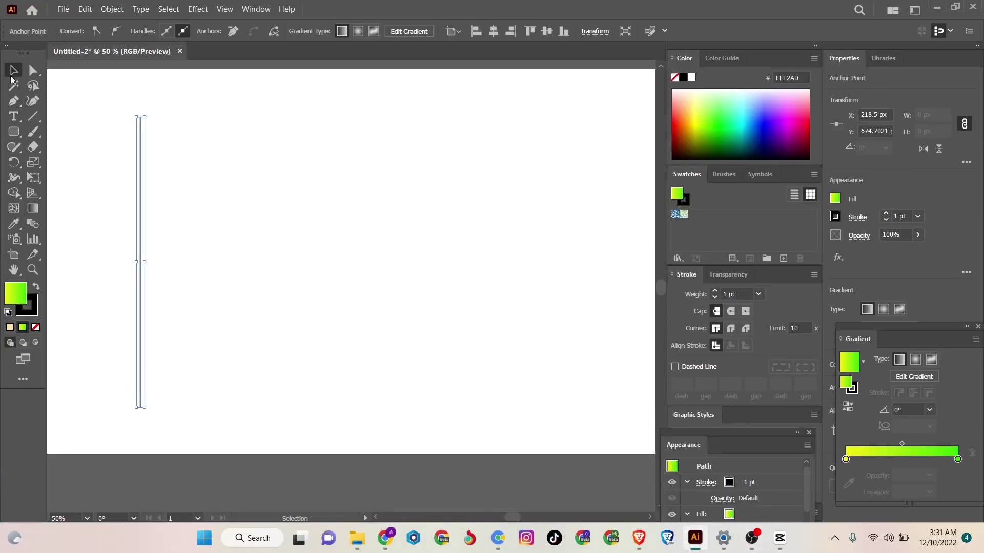
{"action": "left_click_drag", "start_coordinate": [138, 241], "coordinate": [167, 239]}
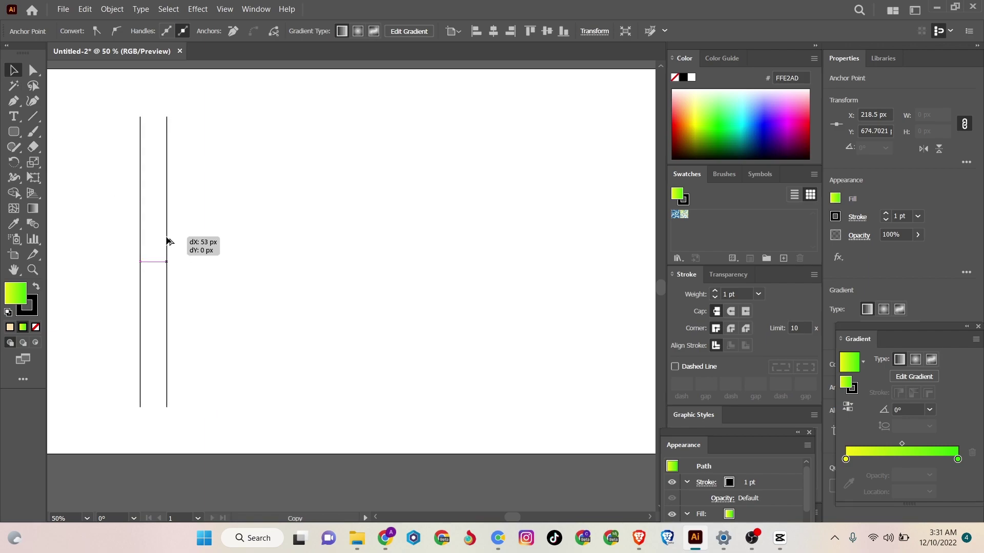
{"action": "key", "text": "ctrl+d"}
{"action": "key", "text": "ctrl+d"}
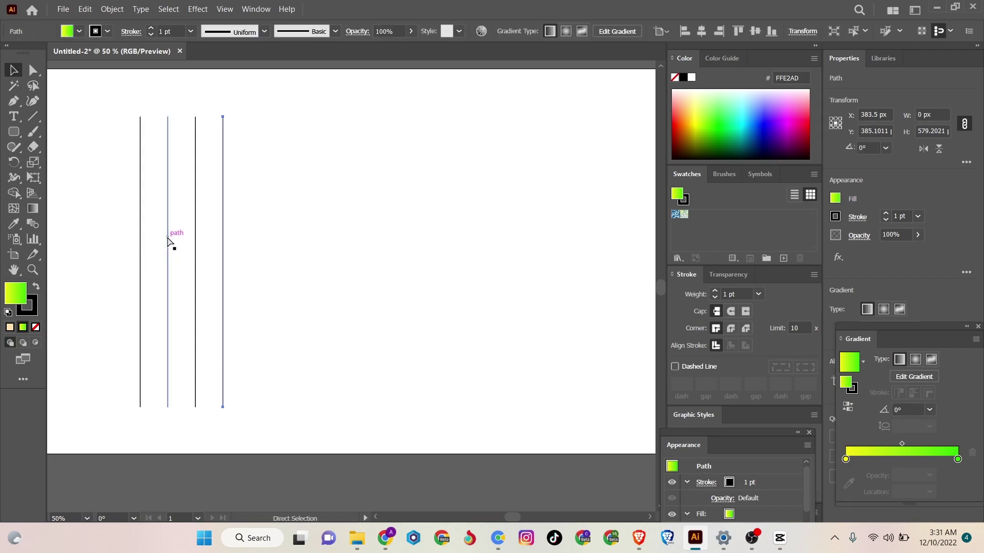
{"action": "key", "text": "ctrl+d"}
{"action": "key", "text": "ctrl+d"}
{"action": "key", "text": "ctrl+d"}
{"action": "key", "text": "ctrl+d"}
{"action": "key", "text": "ctrl+d"}
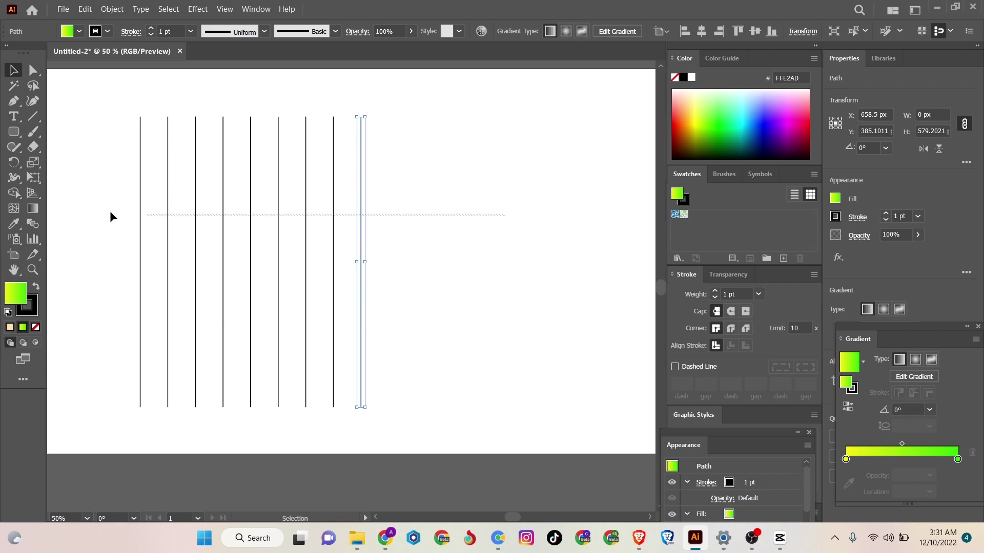
- Copy the nine lines, paste them in front, and rotate the copy 90° into horizontal lines
{"action": "left_click_drag", "start_coordinate": [506, 215], "coordinate": [110, 217]}
{"action": "left_click", "coordinate": [85, 9]}
{"action": "left_click", "coordinate": [105, 69]}
{"action": "left_click", "coordinate": [85, 9]}
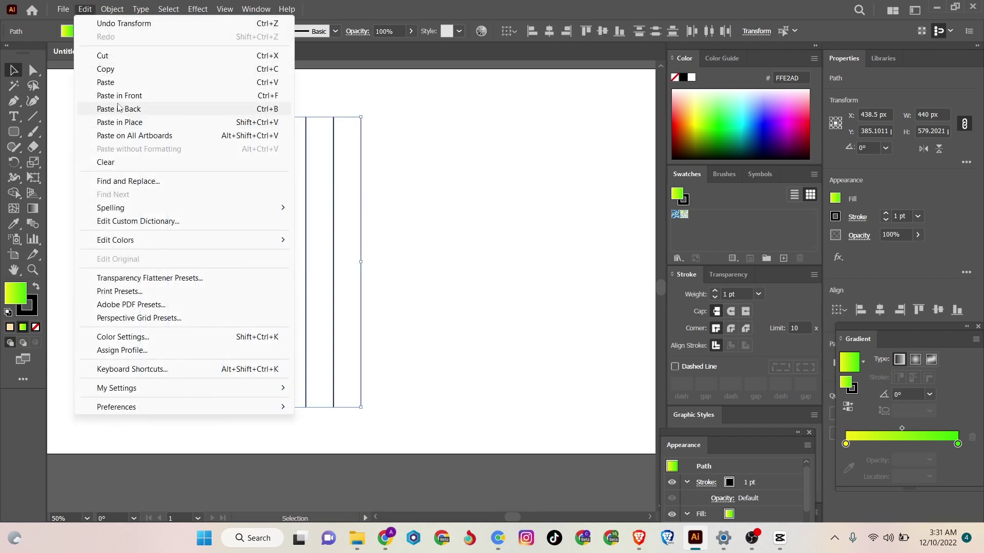
{"action": "left_click", "coordinate": [119, 95]}
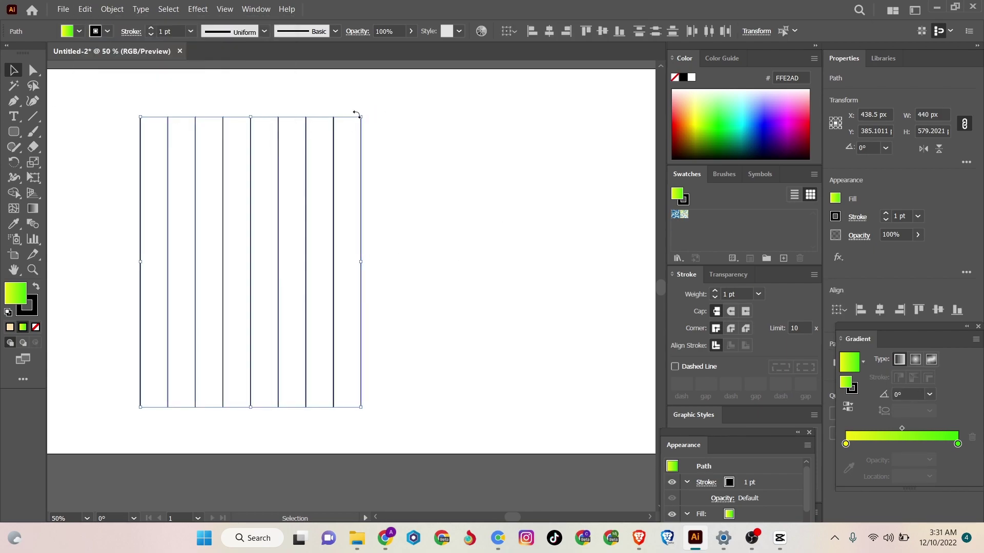
{"action": "left_click_drag", "start_coordinate": [358, 112], "coordinate": [401, 370]}
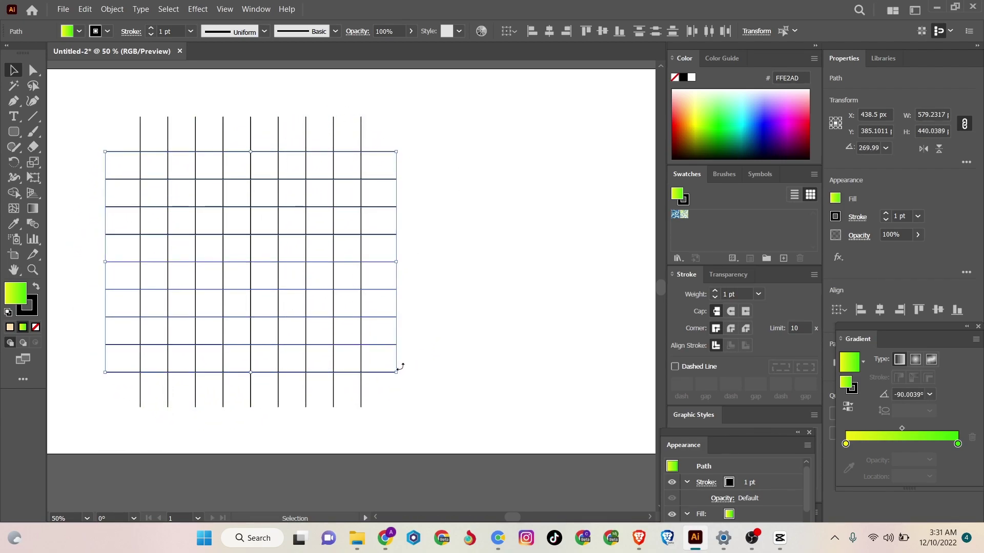
{"action": "left_click", "coordinate": [92, 124]}
{"action": "left_click", "coordinate": [13, 131]}
- Draw a tall rounded rectangle snapped to grid lines, with no fill and fully rounded pill corners
{"action": "mouse_move", "coordinate": [198, 165]}
{"action": "left_mouse_down"}
{"action": "mouse_move", "coordinate": [319, 381]}
{"action": "mouse_move", "coordinate": [306, 382]}
{"action": "left_mouse_up"}
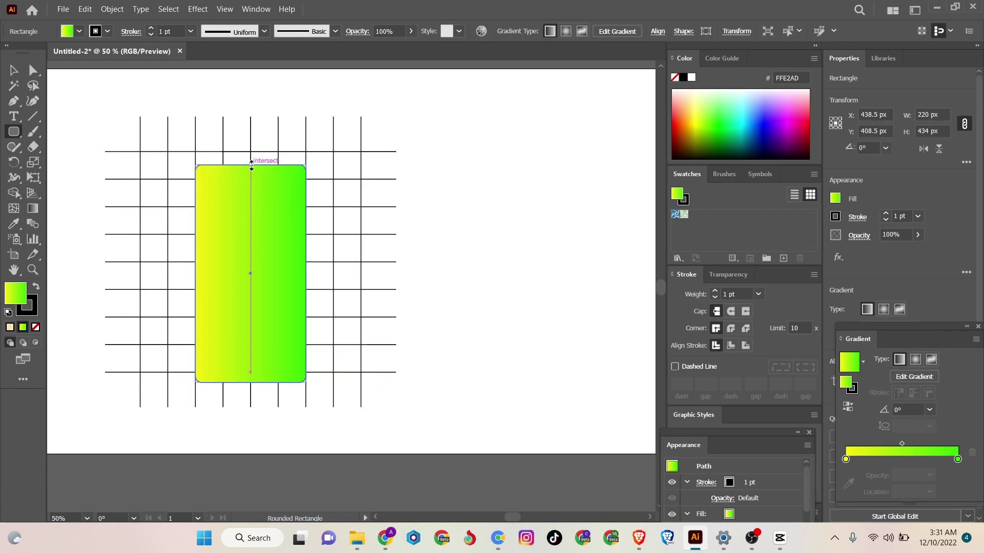
{"action": "left_click_drag", "start_coordinate": [251, 165], "coordinate": [251, 152]}
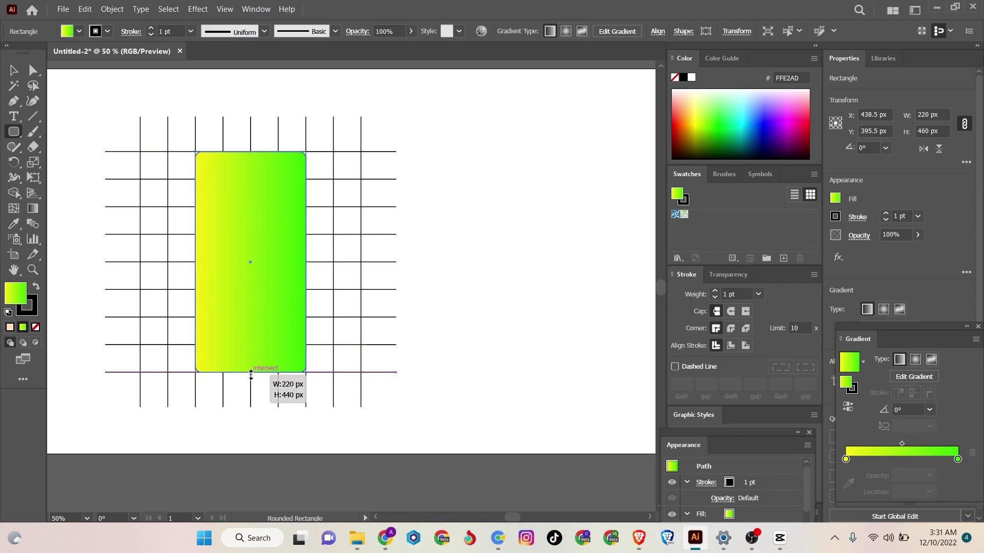
{"action": "left_click_drag", "start_coordinate": [250, 382], "coordinate": [251, 372]}
{"action": "left_click", "coordinate": [79, 31]}
{"action": "left_click", "coordinate": [9, 53]}
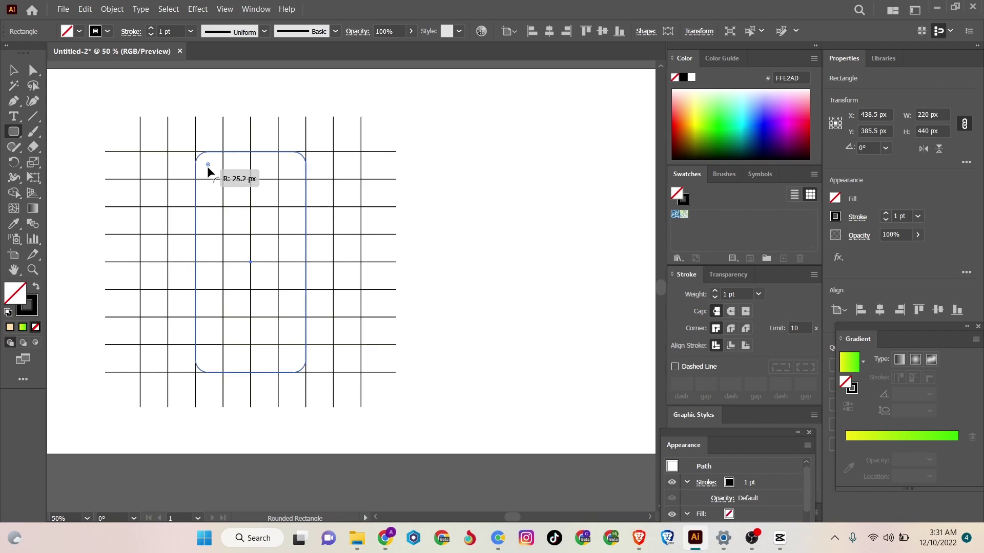
{"action": "left_click_drag", "start_coordinate": [202, 159], "coordinate": [246, 205]}
- Add an inner pill using Offset Path at -55 px
{"action": "left_click", "coordinate": [112, 9]}
{"action": "mouse_move", "coordinate": [158, 303]}
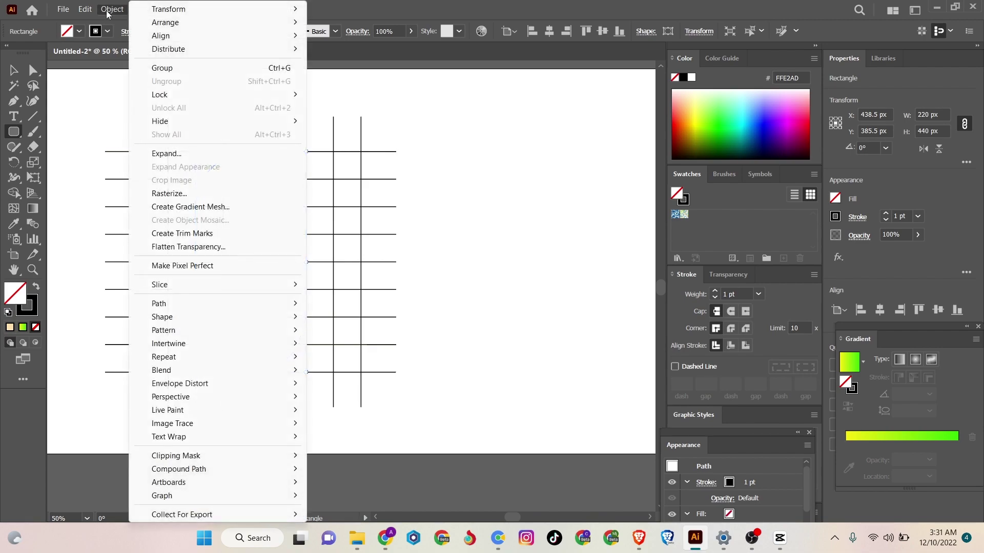
{"action": "left_click", "coordinate": [341, 350]}
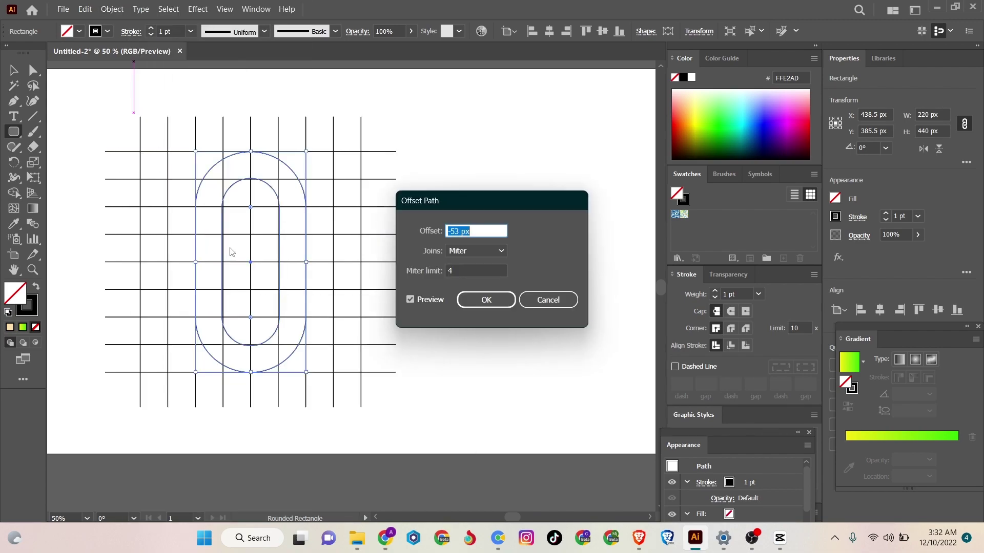
{"action": "key", "text": "Down"}
{"action": "key", "text": "Down"}
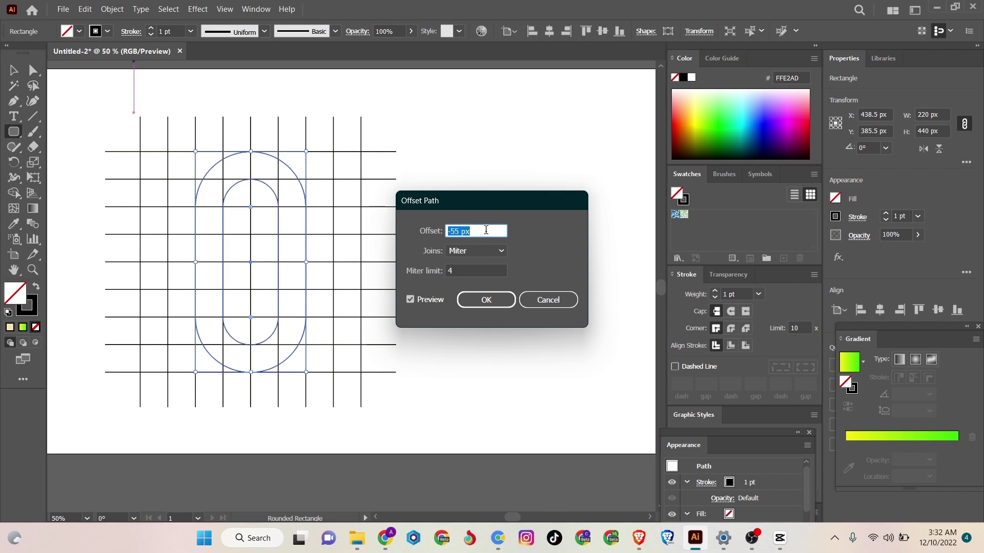
{"action": "left_click", "coordinate": [473, 301]}
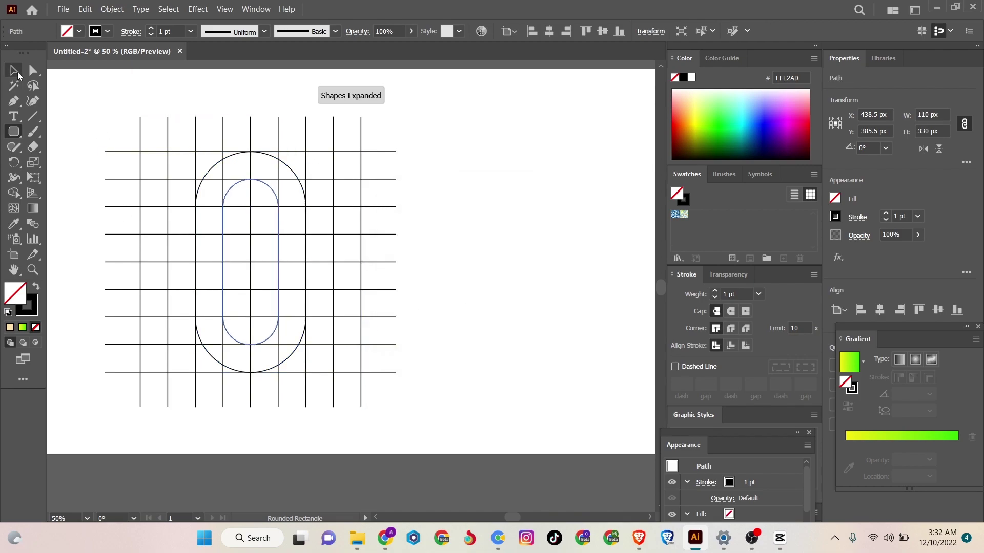
{"action": "left_click", "coordinate": [18, 75]}
- Merge the grid cells into a J with Shape Builder and fill it with the green gradient
{"action": "left_click_drag", "start_coordinate": [84, 94], "coordinate": [422, 398]}
{"action": "key", "text": "shift+m"}
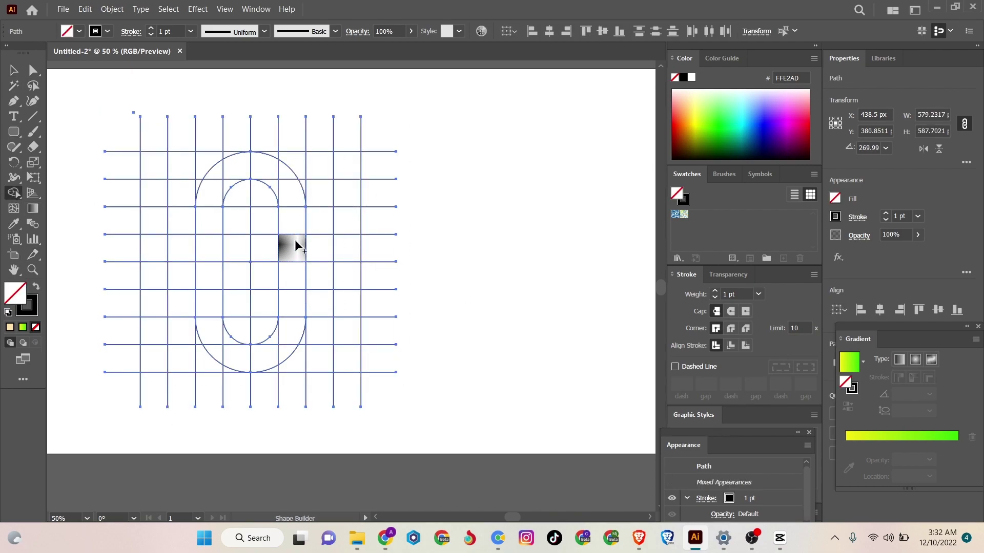
{"action": "left_click_drag", "start_coordinate": [294, 234], "coordinate": [295, 252]}
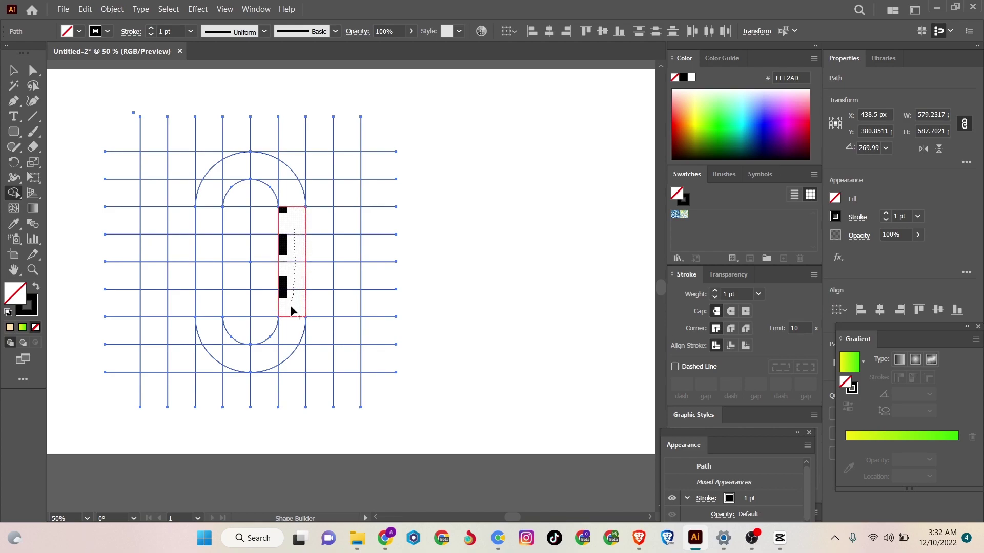
{"action": "mouse_move", "coordinate": [261, 361]}
{"action": "left_mouse_down"}
{"action": "mouse_move", "coordinate": [224, 347]}
{"action": "mouse_move", "coordinate": [213, 290]}
{"action": "left_mouse_up"}
{"action": "left_click_drag", "start_coordinate": [292, 220], "coordinate": [244, 233]}
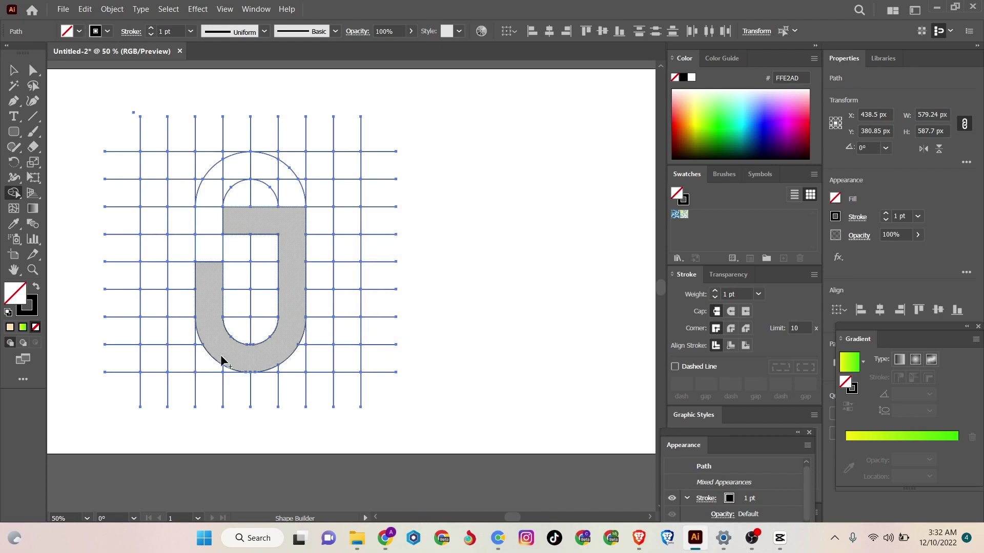
{"action": "left_click", "coordinate": [80, 31]}
{"action": "left_click", "coordinate": [103, 89]}
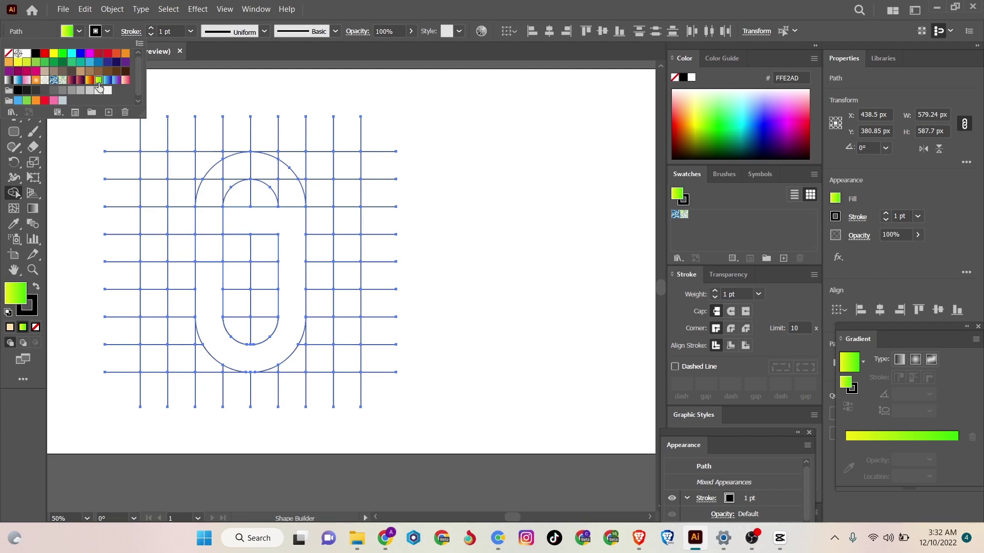
{"action": "left_click", "coordinate": [251, 343]}
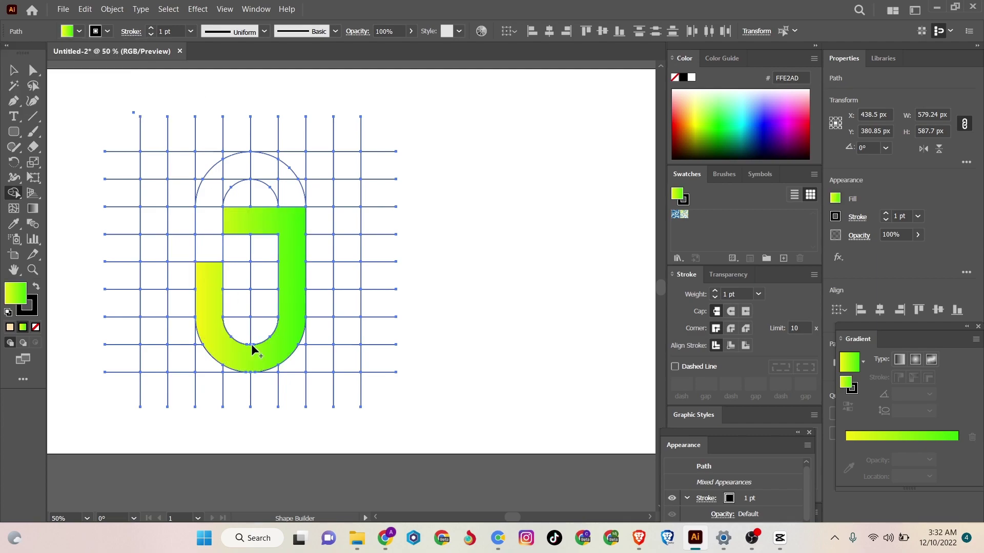
- Delete all unfilled grid and pill paths, then move the J up and right
{"action": "left_click", "coordinate": [14, 86]}
{"action": "left_click", "coordinate": [141, 117]}
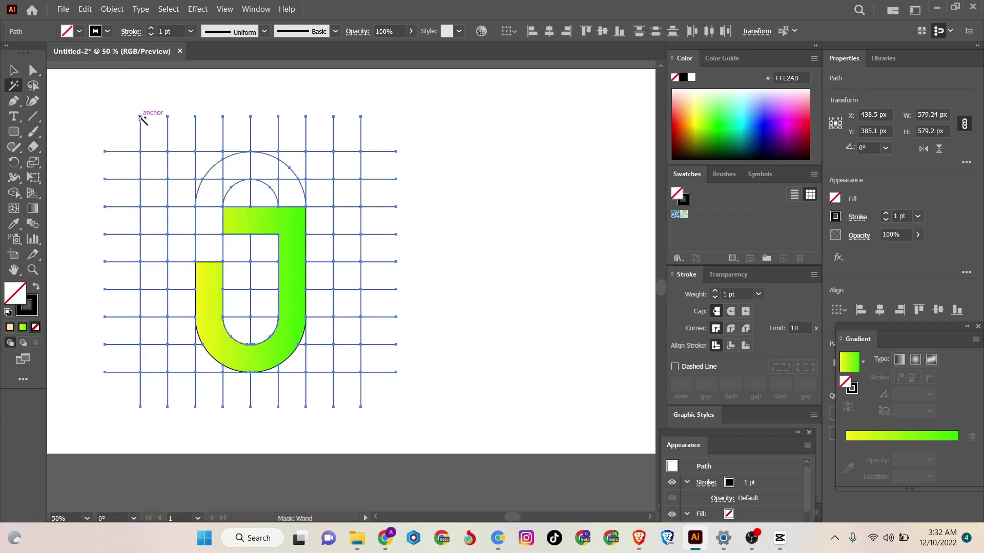
{"action": "key", "text": "Delete"}
{"action": "left_click", "coordinate": [14, 72]}
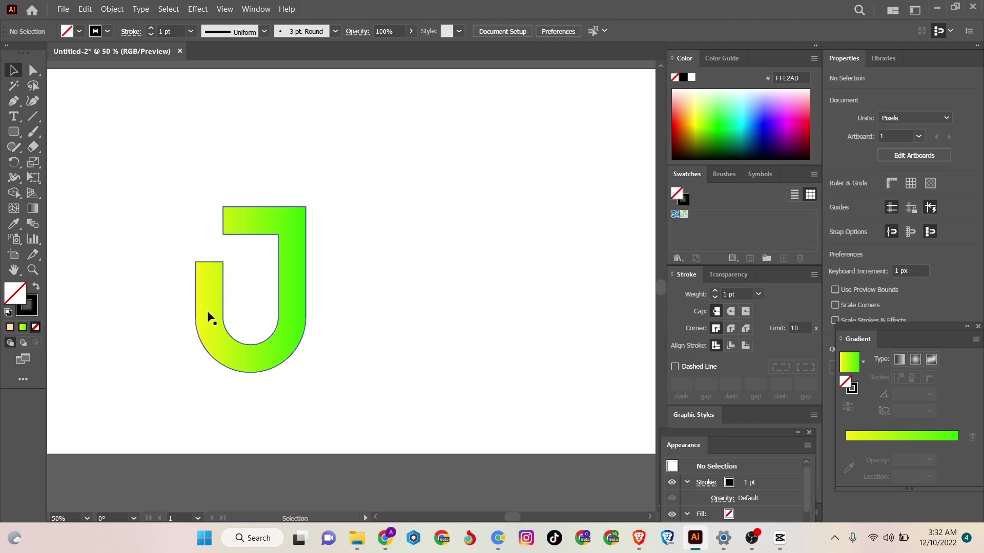
{"action": "left_click_drag", "start_coordinate": [209, 318], "coordinate": [278, 290]}
{"action": "left_click", "coordinate": [185, 275]}
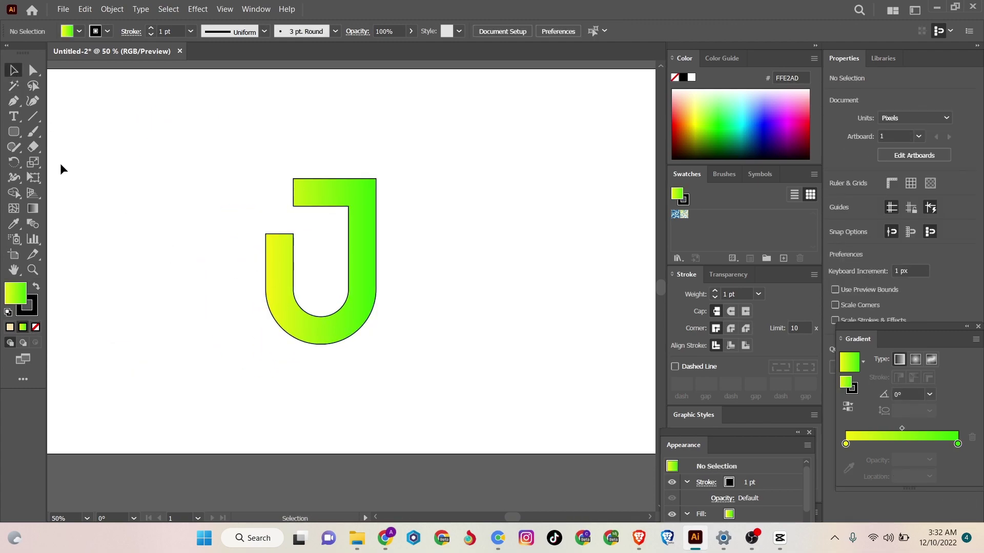
{"action": "left_click", "coordinate": [37, 116]}
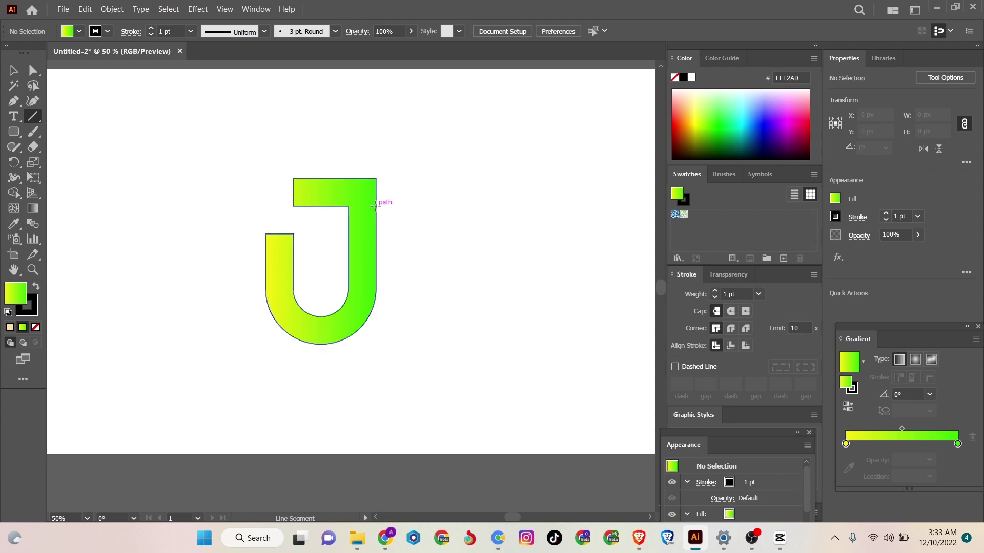
- Draw a diagonal line from the J's upper-right edge down-left past its bottom curve
{"action": "left_click_drag", "start_coordinate": [376, 206], "coordinate": [246, 321]}
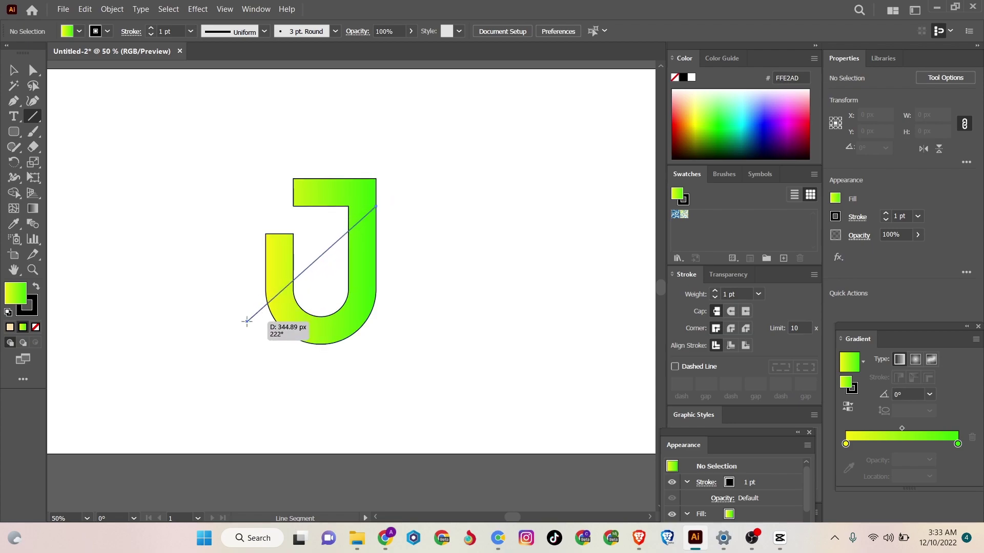
{"action": "left_click_drag", "start_coordinate": [247, 322], "coordinate": [242, 324]}
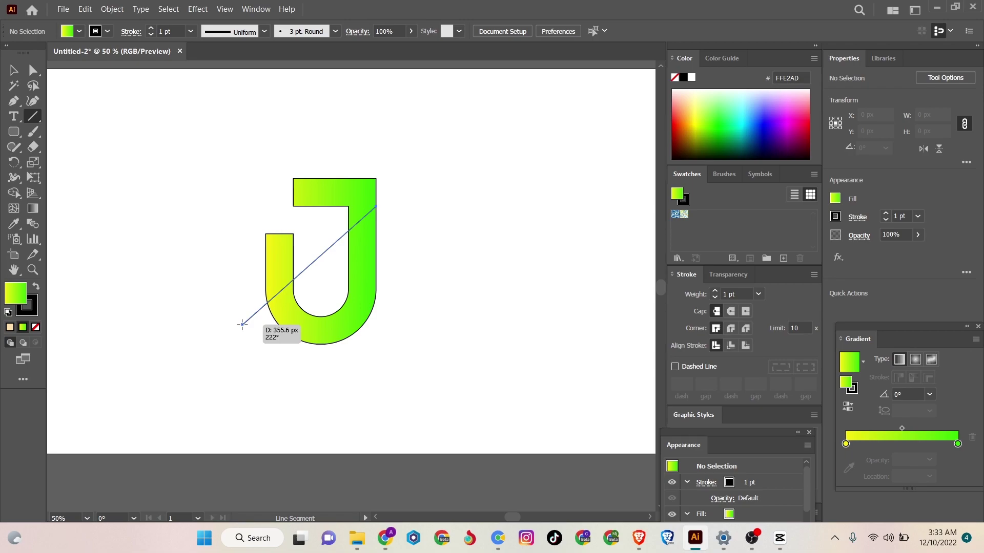
{"action": "left_click_drag", "start_coordinate": [242, 325], "coordinate": [239, 332]}
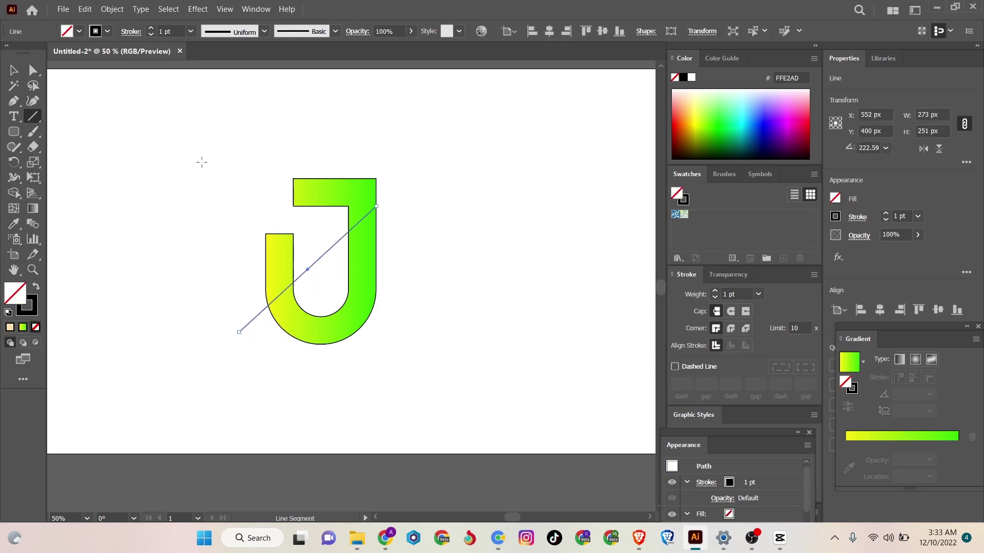
{"action": "left_click", "coordinate": [103, 9]}
- Turn the diagonal line into a narrow band with a -26 px offset path
{"action": "left_click", "coordinate": [340, 352]}
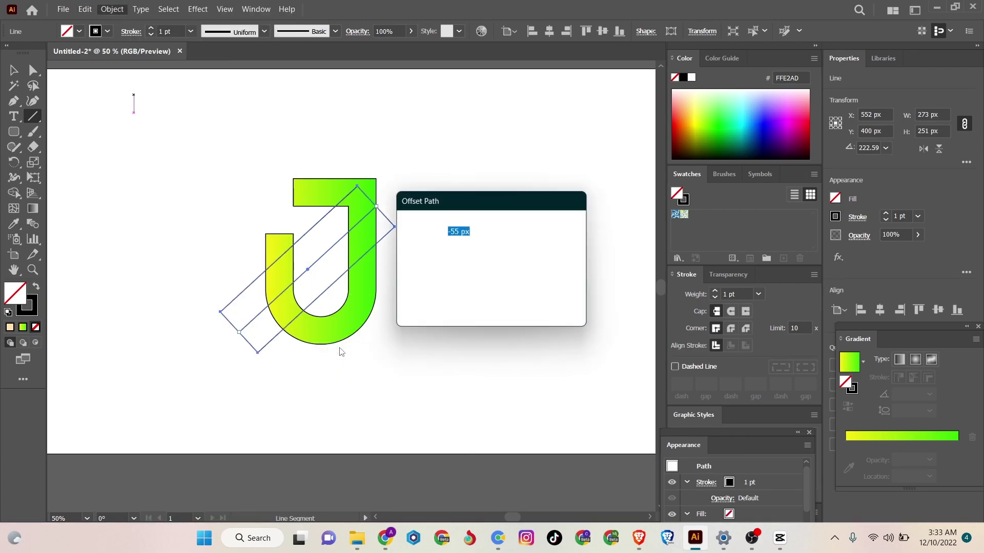
{"action": "scroll", "coordinate": [480, 231], "scroll_direction": "up", "scroll_amount": 5}
{"action": "scroll", "coordinate": [480, 231], "scroll_direction": "up", "scroll_amount": 5}
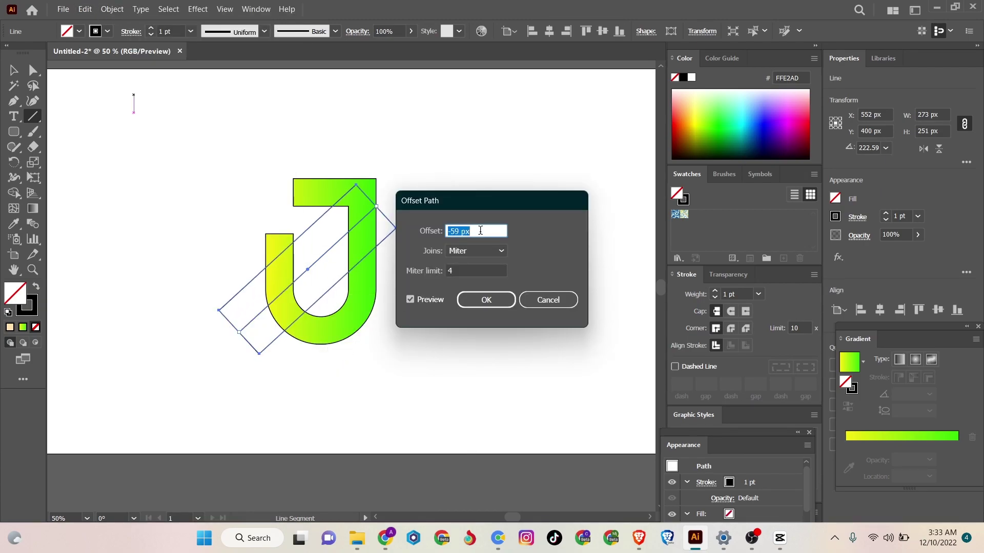
{"action": "scroll", "coordinate": [480, 231], "scroll_direction": "up", "scroll_amount": 5}
{"action": "scroll", "coordinate": [480, 231], "scroll_direction": "up", "scroll_amount": 5}
{"action": "scroll", "coordinate": [480, 230], "scroll_direction": "up", "scroll_amount": 3}
{"action": "scroll", "coordinate": [479, 230], "scroll_direction": "up", "scroll_amount": 3}
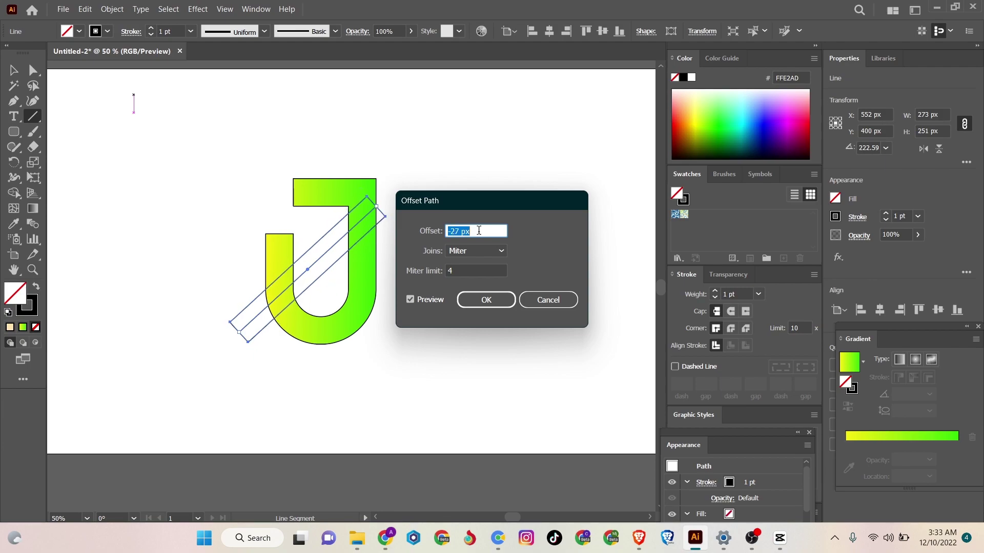
{"action": "scroll", "coordinate": [475, 230], "scroll_direction": "up", "scroll_amount": 3}
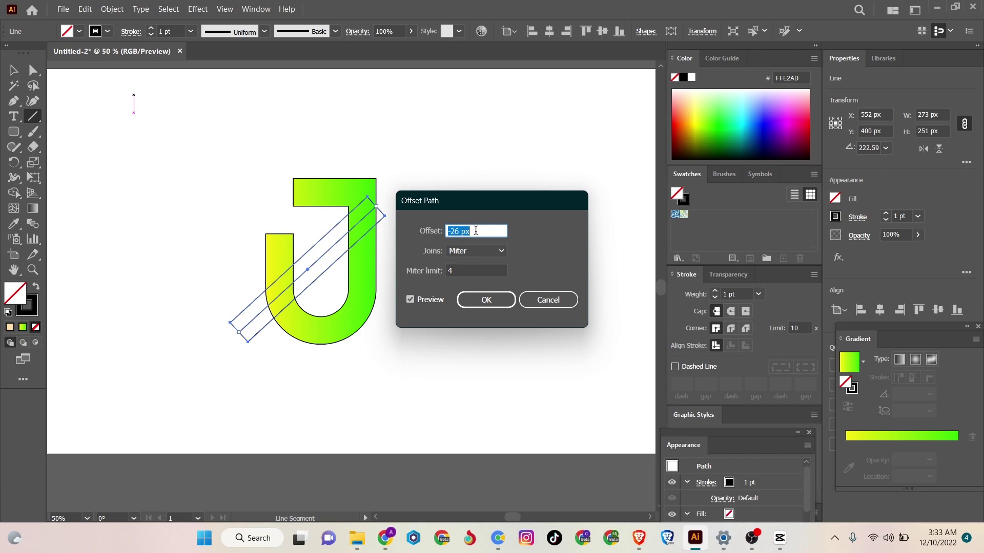
{"action": "left_click", "coordinate": [486, 301]}
- Expand the band and marquee-select it together with the J
{"action": "key", "text": "v"}
{"action": "left_click", "coordinate": [136, 153]}
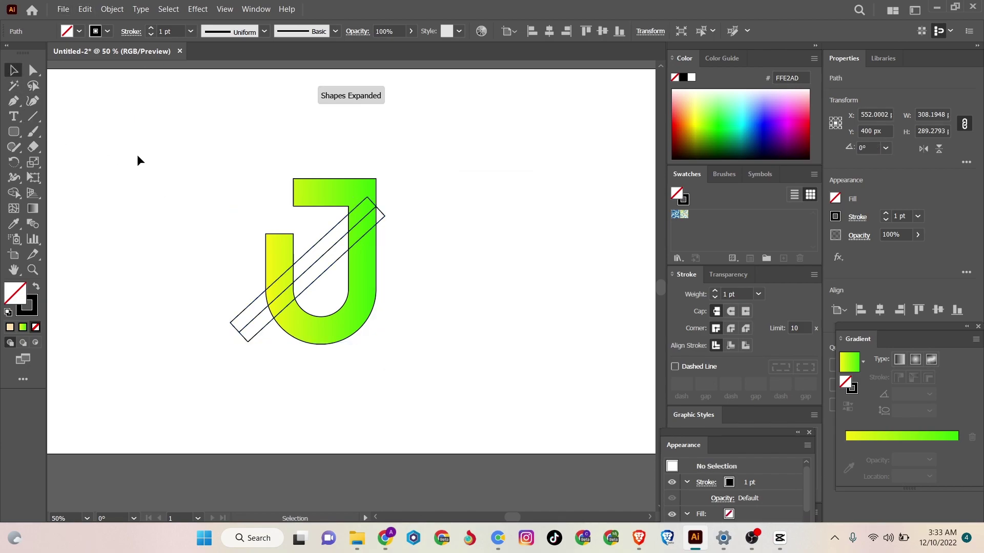
{"action": "left_click_drag", "start_coordinate": [136, 151], "coordinate": [454, 385]}
- Remove the band pieces from the J with Shape Builder and delete the leftover band outlines
{"action": "key", "text": "shift+m"}
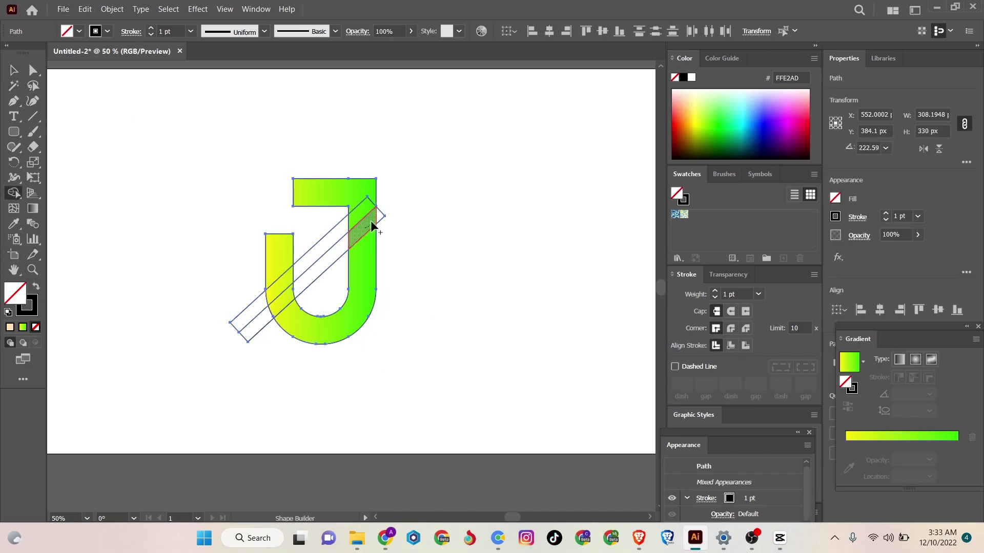
{"action": "mouse_move", "coordinate": [369, 225]}
{"action": "left_mouse_down"}
{"action": "mouse_move", "coordinate": [265, 306]}
{"action": "mouse_move", "coordinate": [273, 313]}
{"action": "left_mouse_up"}
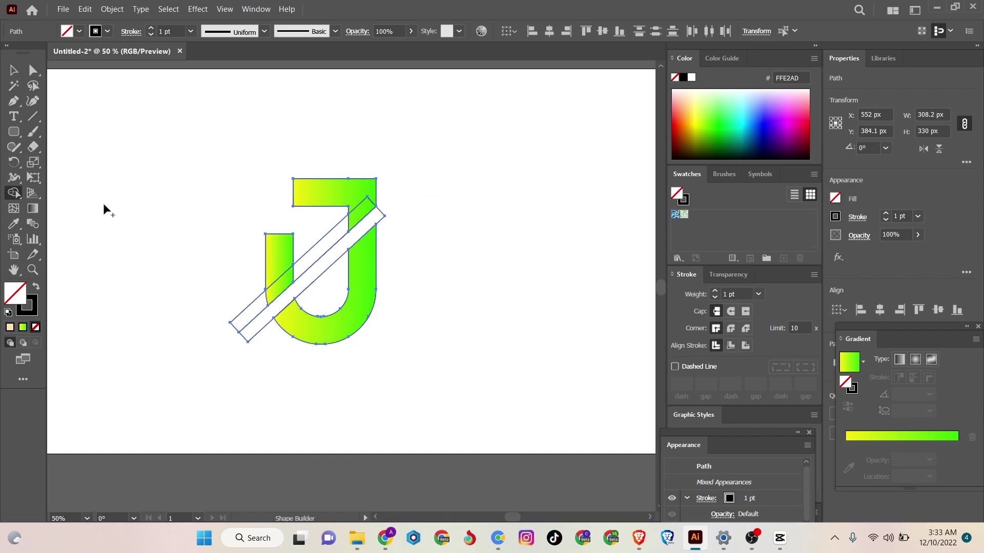
{"action": "left_click", "coordinate": [14, 72]}
{"action": "left_click", "coordinate": [207, 318]}
{"action": "left_click", "coordinate": [242, 344]}
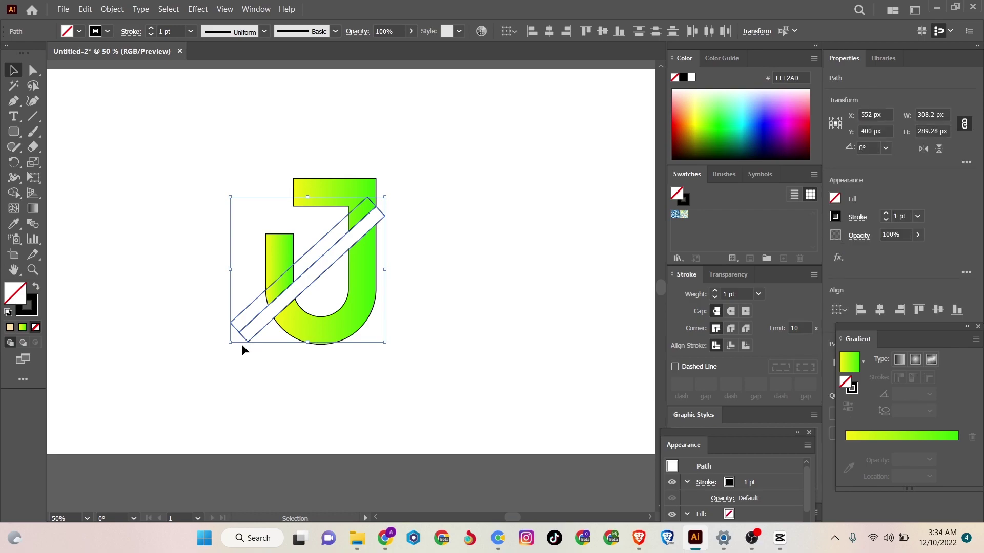
{"action": "key", "text": "Delete"}
- Delete the left stem piece of the J
{"action": "left_click", "coordinate": [267, 274]}
{"action": "key", "text": "Delete"}
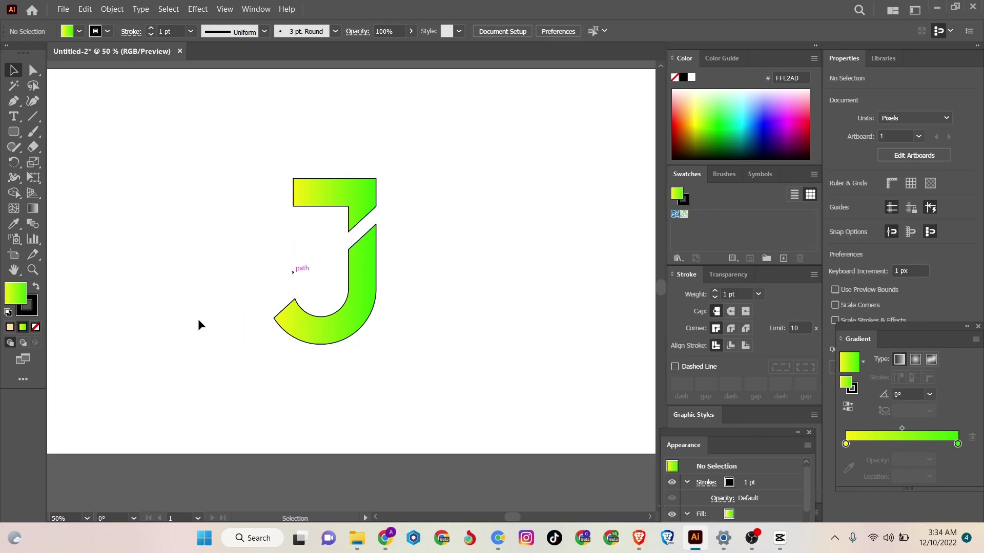
{"action": "right_click", "coordinate": [16, 134]}
- Draw an unfilled 431 by 431 px circle and centre it on the J
{"action": "left_click", "coordinate": [67, 160]}
{"action": "left_click_drag", "start_coordinate": [246, 143], "coordinate": [475, 357]}
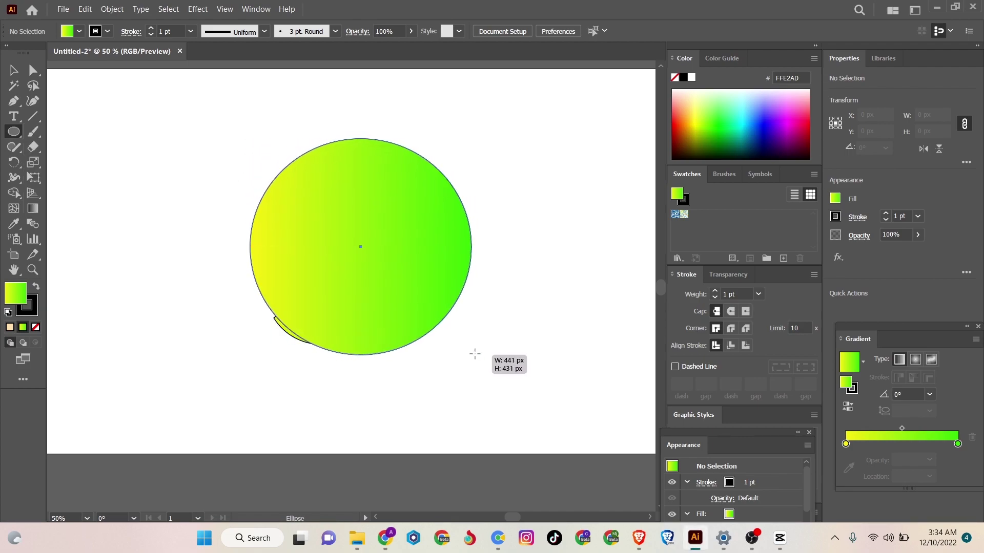
{"action": "left_click_drag", "start_coordinate": [475, 357], "coordinate": [466, 354]}
{"action": "left_click", "coordinate": [78, 32]}
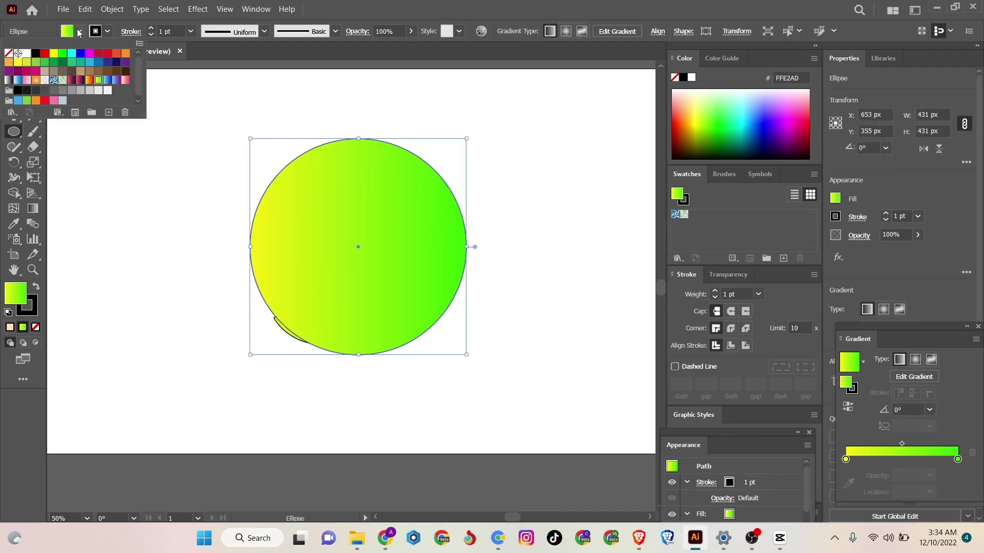
{"action": "left_click", "coordinate": [8, 54]}
{"action": "key", "text": "Escape"}
{"action": "key", "text": "v"}
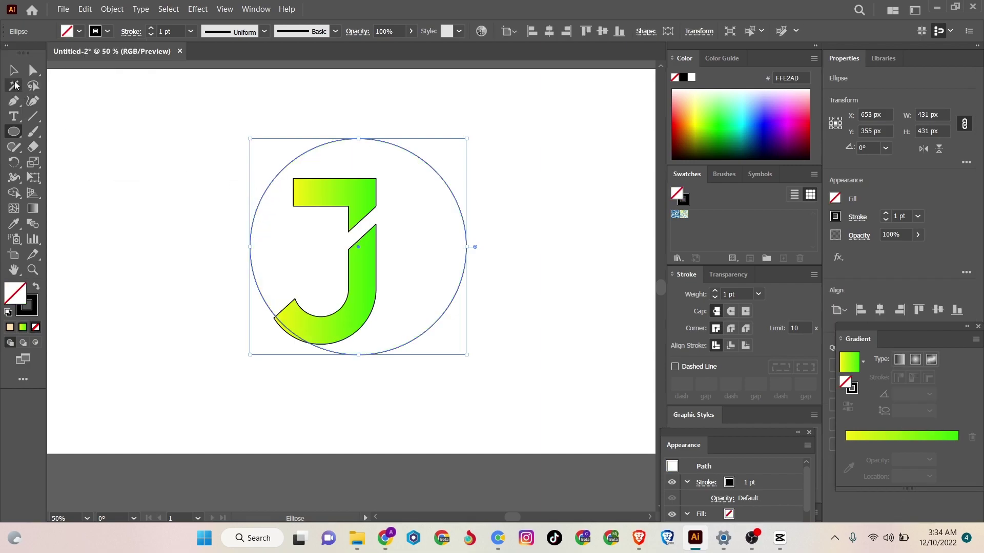
{"action": "left_click_drag", "start_coordinate": [255, 212], "coordinate": [224, 219]}
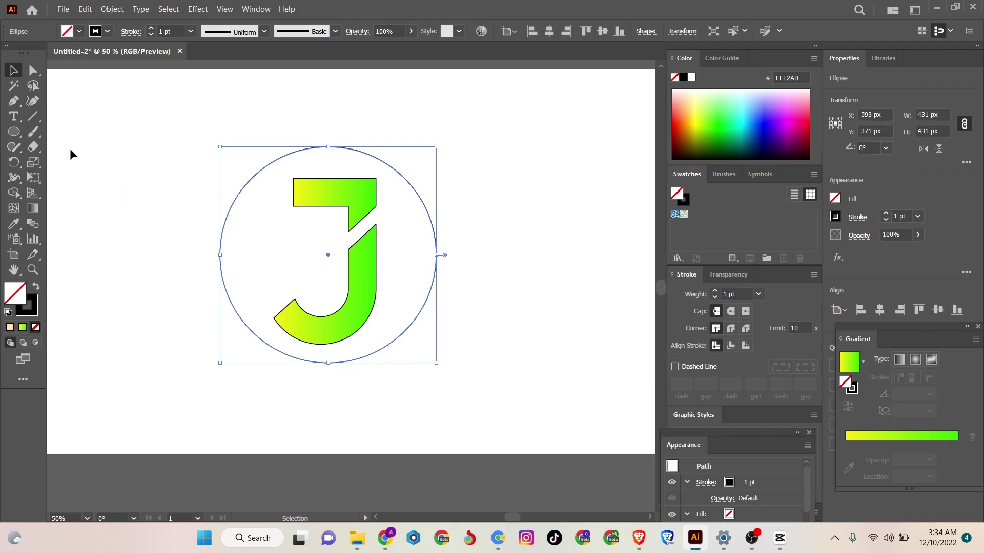
- Paste a copy of the circle in front and shrink it to a 391 px inner circle
{"action": "left_click", "coordinate": [84, 9]}
{"action": "left_click", "coordinate": [102, 68]}
{"action": "left_click", "coordinate": [85, 9]}
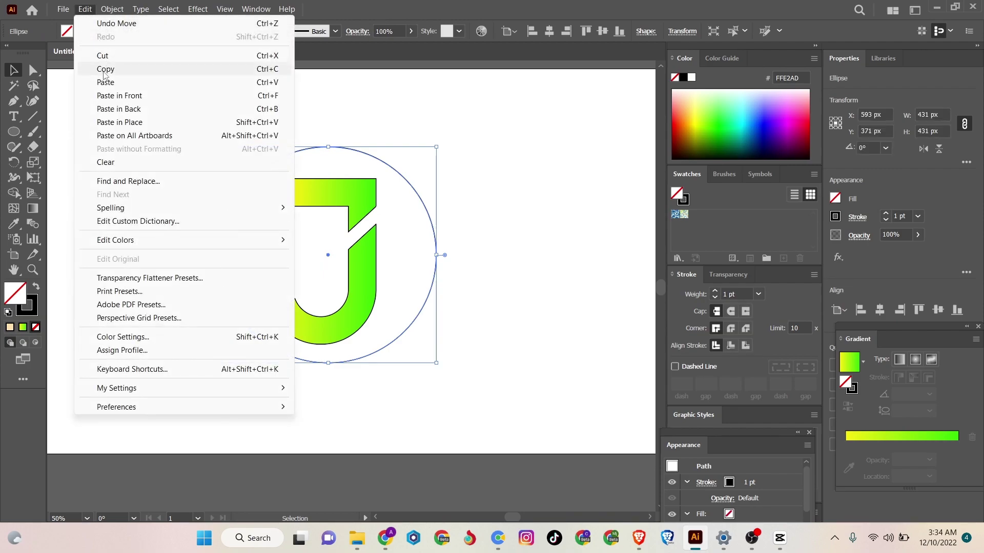
{"action": "left_click", "coordinate": [111, 95]}
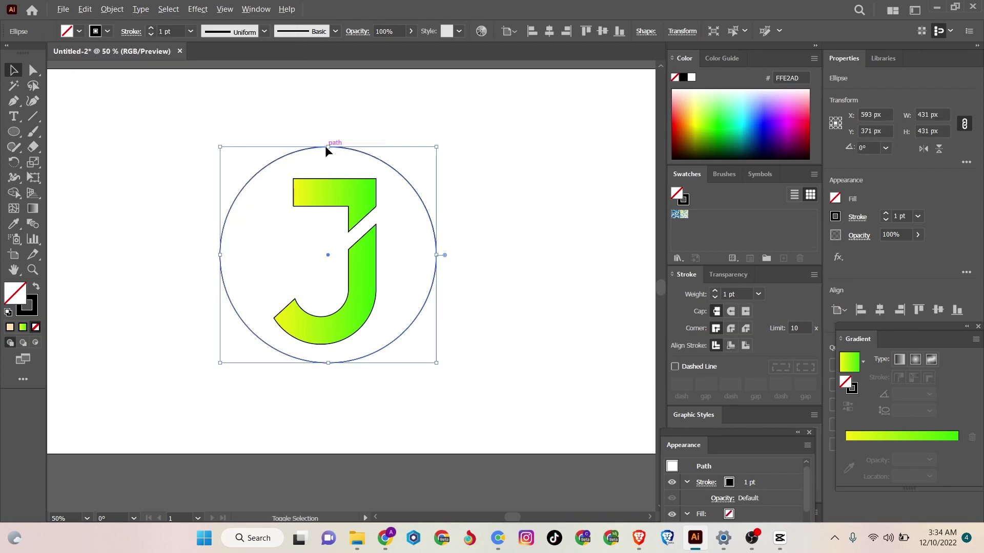
{"action": "left_click_drag", "start_coordinate": [326, 148], "coordinate": [328, 158]}
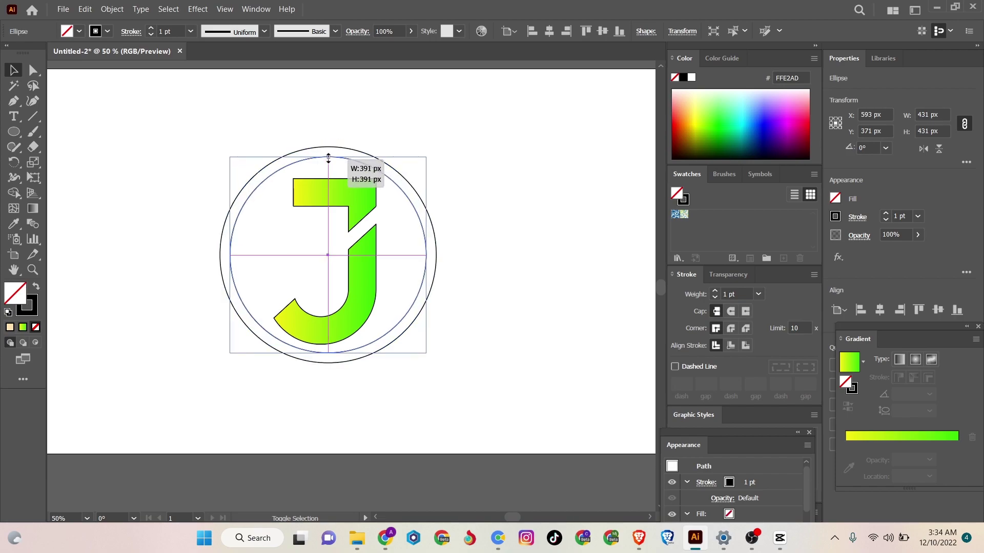
{"action": "left_click_drag", "start_coordinate": [329, 159], "coordinate": [327, 158]}
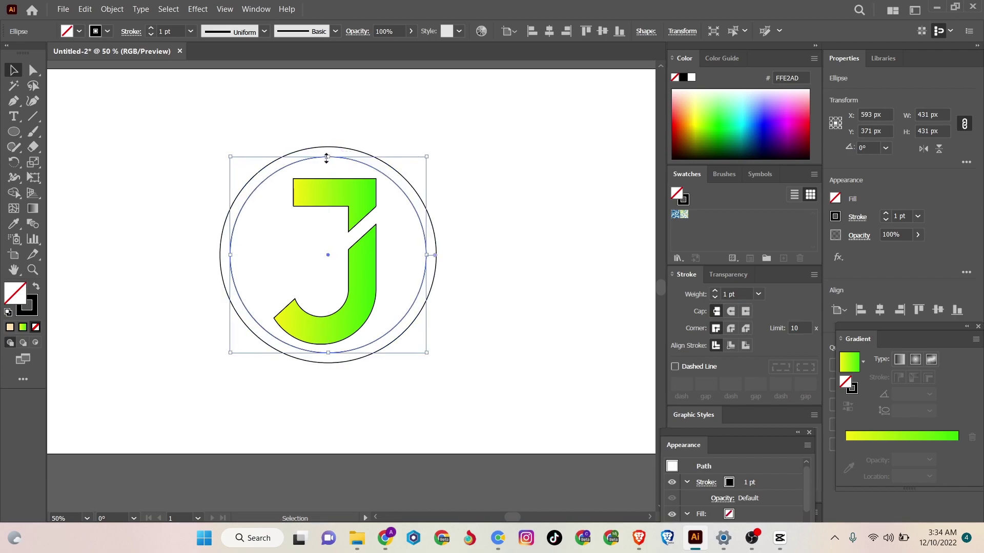
- Move the outer circle 6 px to the right
{"action": "left_click", "coordinate": [85, 159]}
{"action": "left_click", "coordinate": [245, 210]}
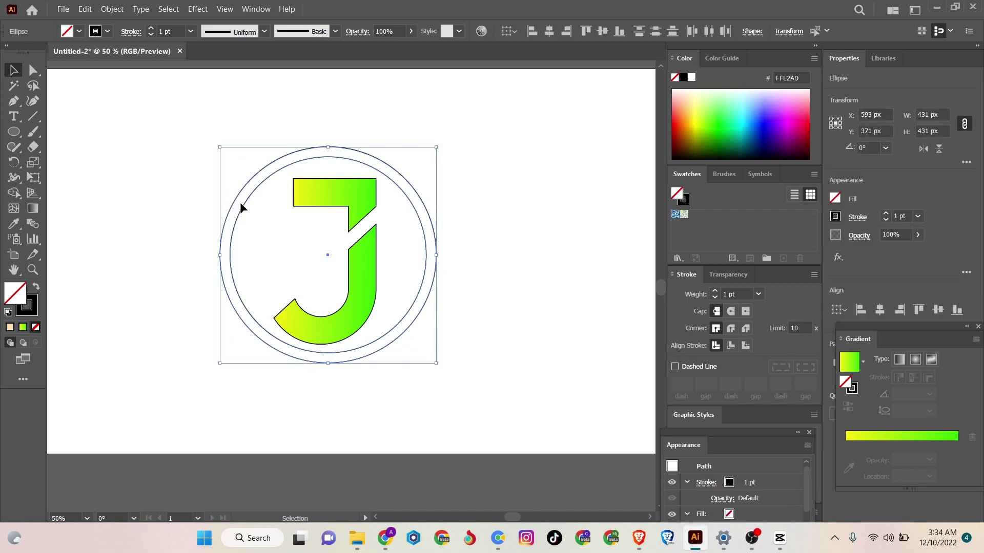
{"action": "left_click", "coordinate": [235, 201]}
{"action": "left_click_drag", "start_coordinate": [231, 212], "coordinate": [234, 212]}
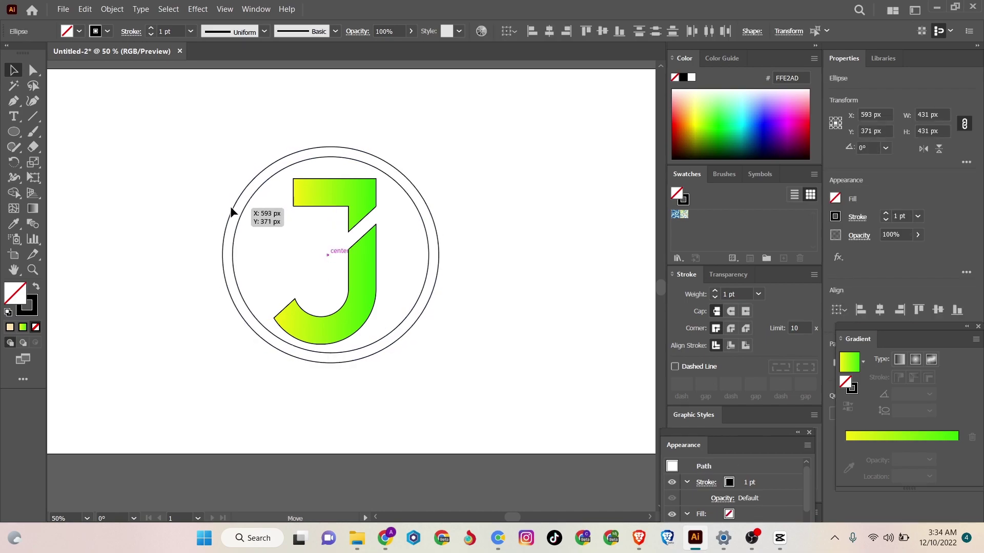
{"action": "left_click_drag", "start_coordinate": [231, 211], "coordinate": [234, 208]}
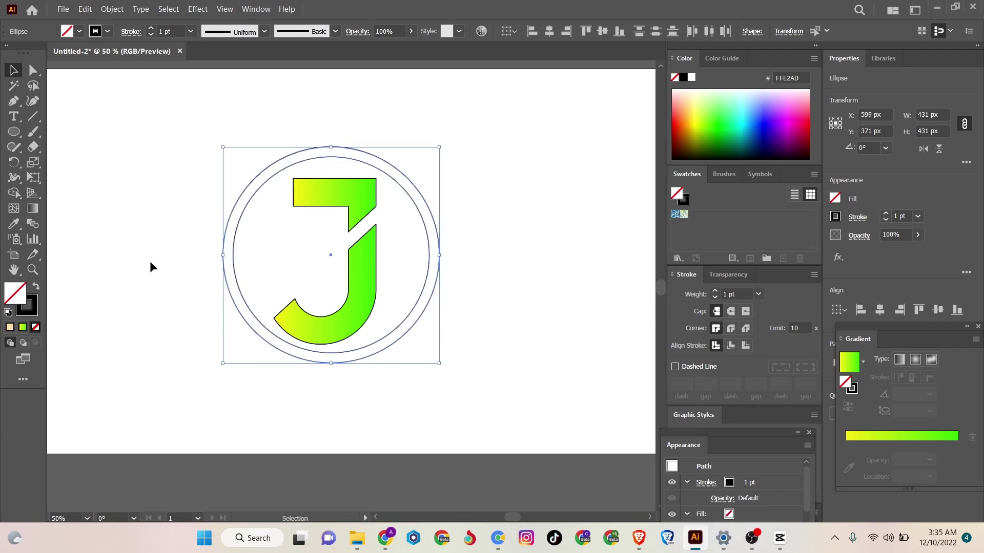
- Fill the ring between the two circles with the orange yellow-to-red gradient using Shape Builder
{"action": "left_click", "coordinate": [13, 193]}
{"action": "key", "text": "ctrl+a"}
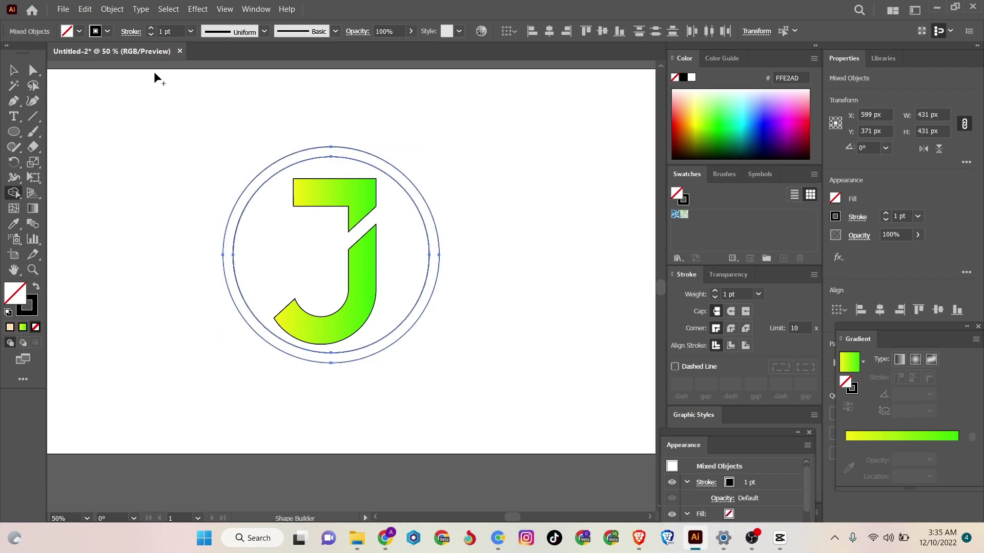
{"action": "left_click", "coordinate": [79, 32]}
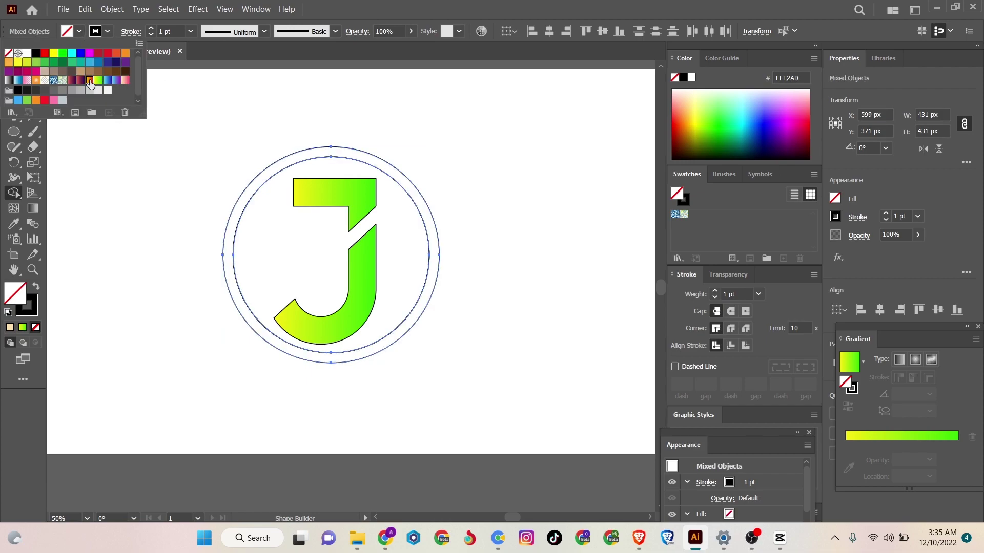
{"action": "left_click", "coordinate": [90, 83]}
{"action": "left_click", "coordinate": [241, 306]}
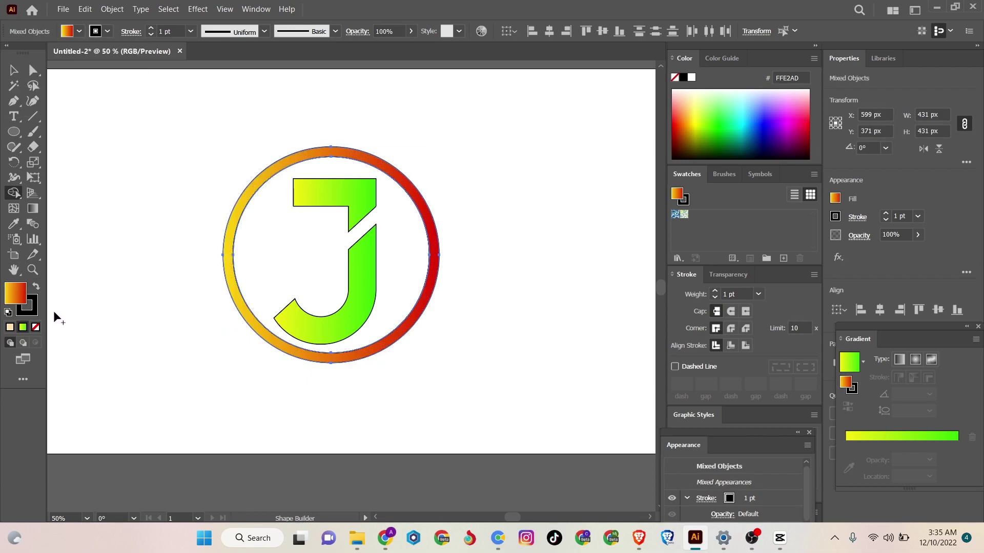
{"action": "left_click", "coordinate": [33, 116]}
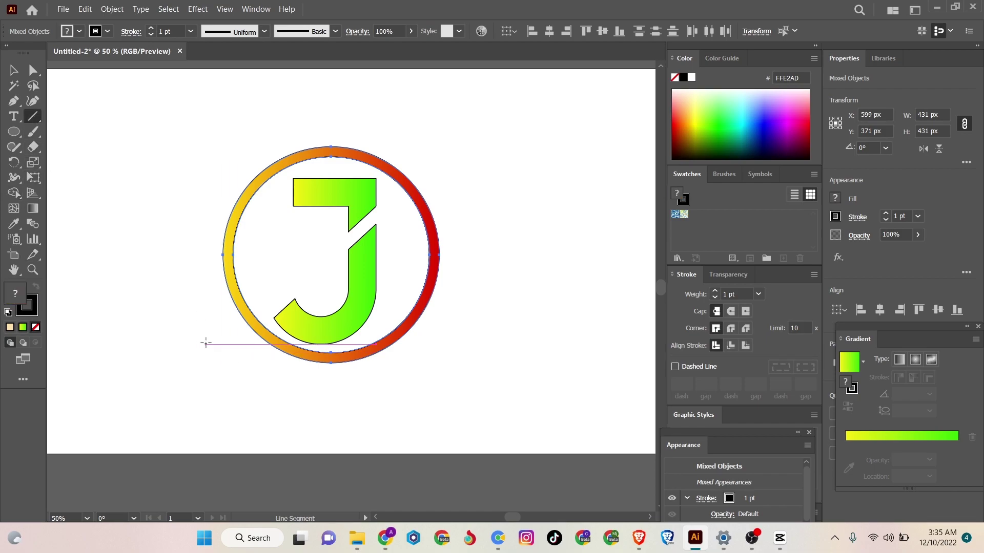
- Draw a level horizontal line about 341 px long across the ring's bottom
{"action": "key", "text": "v"}
{"action": "left_click", "coordinate": [164, 226]}
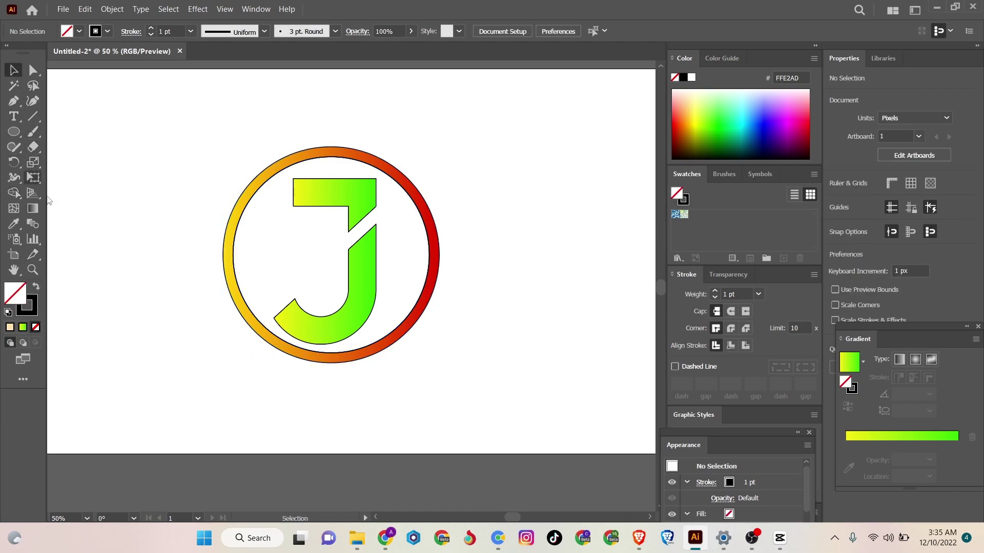
{"action": "left_click", "coordinate": [33, 119]}
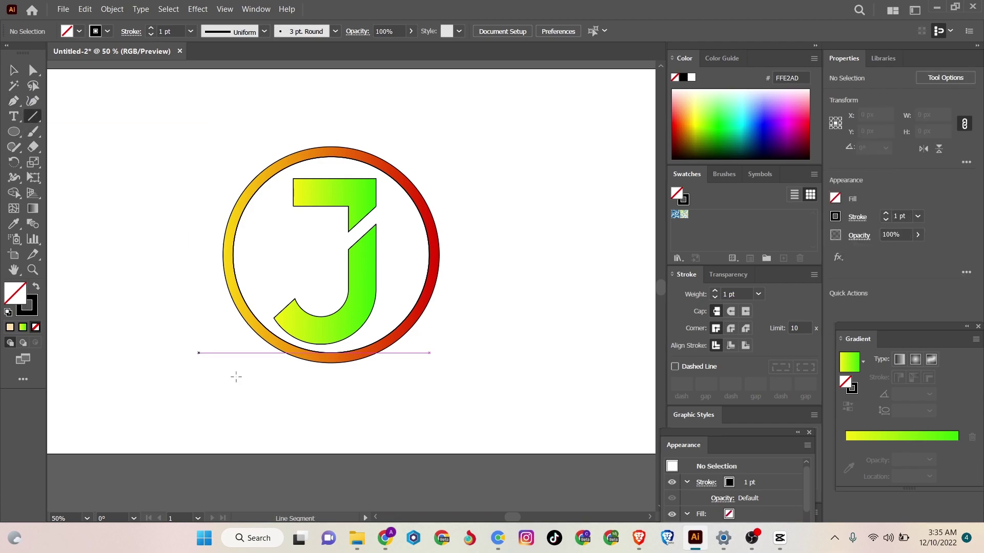
{"action": "left_click_drag", "start_coordinate": [248, 351], "coordinate": [419, 347]}
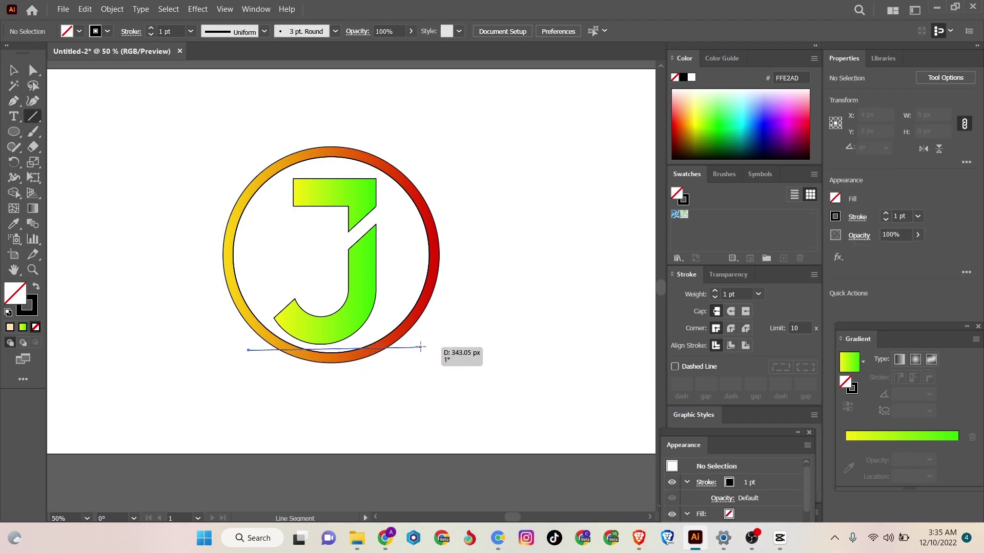
{"action": "left_click_drag", "start_coordinate": [420, 347], "coordinate": [421, 347]}
{"action": "left_click_drag", "start_coordinate": [249, 351], "coordinate": [250, 348]}
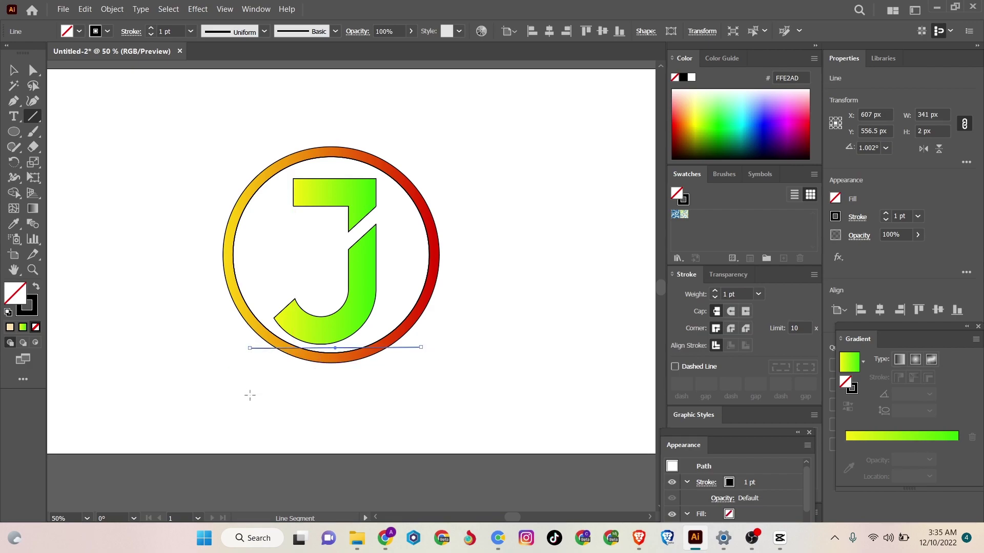
- Offset the bottom line by about -39 px with Miter joins into an 82 px tall band
{"action": "left_click", "coordinate": [112, 9]}
{"action": "mouse_move", "coordinate": [159, 303]}
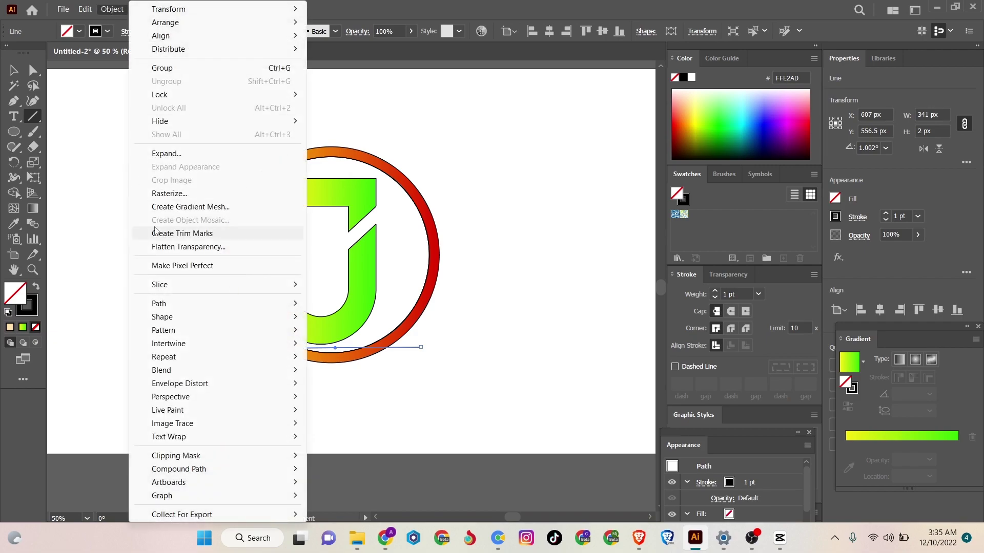
{"action": "left_click", "coordinate": [347, 349]}
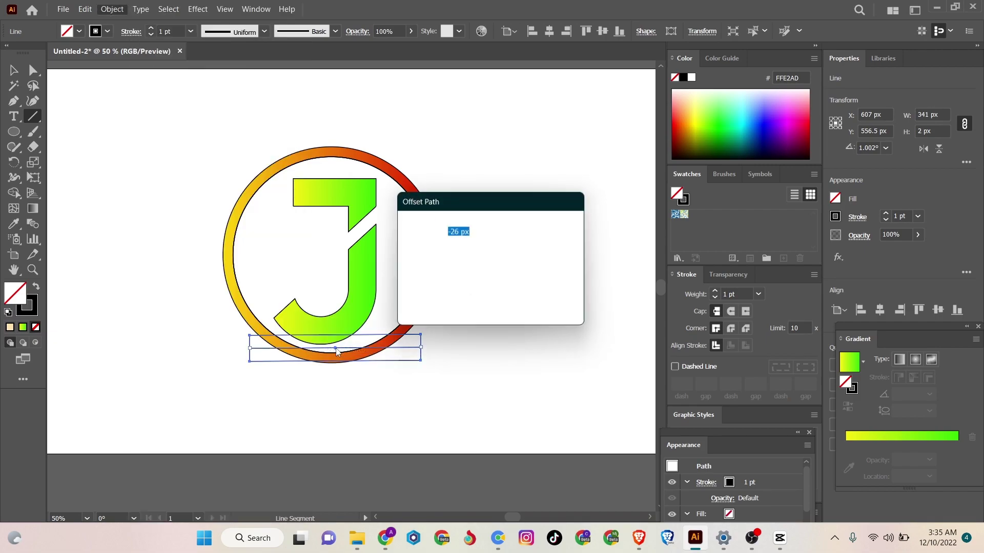
{"action": "key", "text": "Down"}
{"action": "key", "text": "Down"}
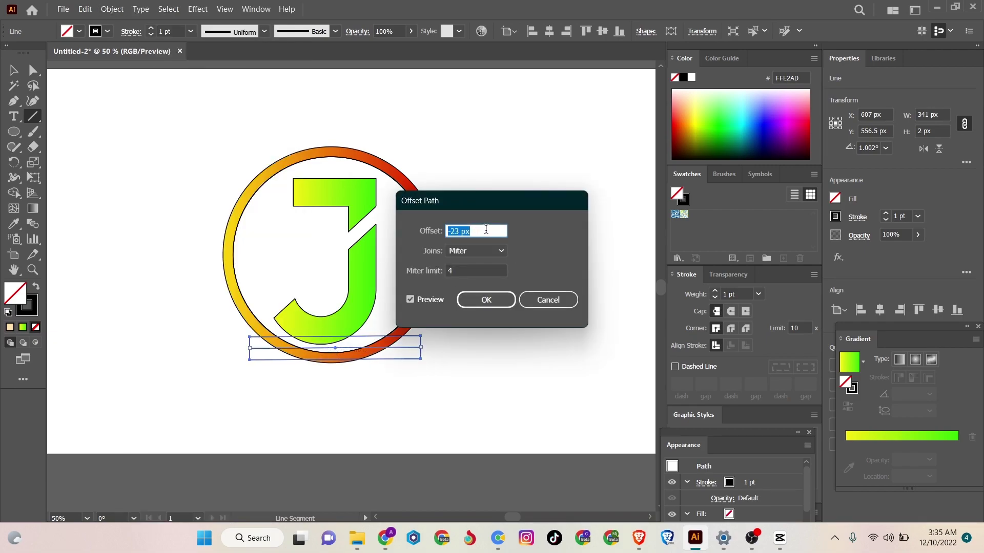
{"action": "key", "text": "Down"}
{"action": "key", "text": "Down"}
{"action": "key", "text": "Down"}
{"action": "key", "text": "Down"}
{"action": "key", "text": "Down"}
{"action": "key", "text": "Down"}
{"action": "key", "text": "Down"}
{"action": "key", "text": "Down"}
{"action": "key", "text": "Down"}
{"action": "key", "text": "Down"}
{"action": "key", "text": "Down"}
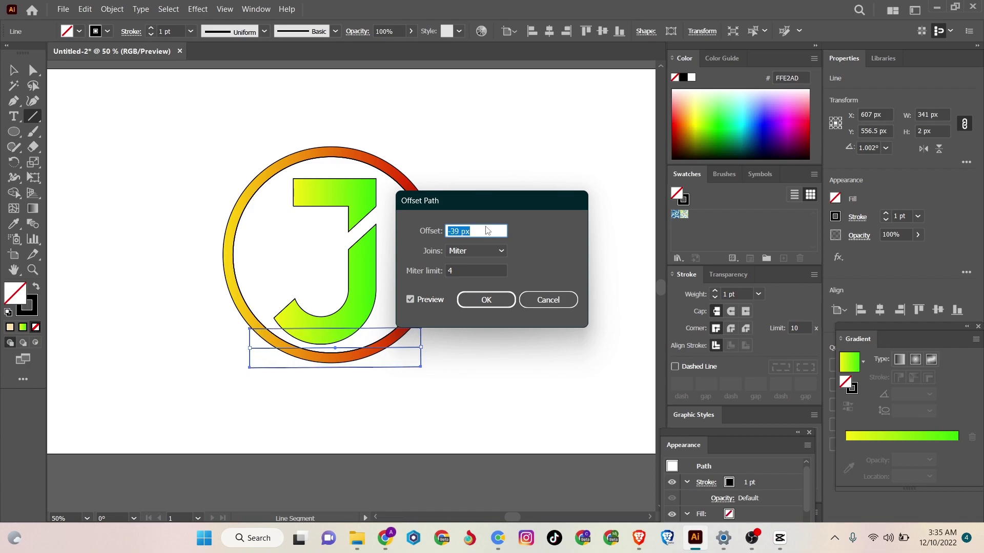
{"action": "key", "text": "Down"}
{"action": "left_click", "coordinate": [486, 299]}
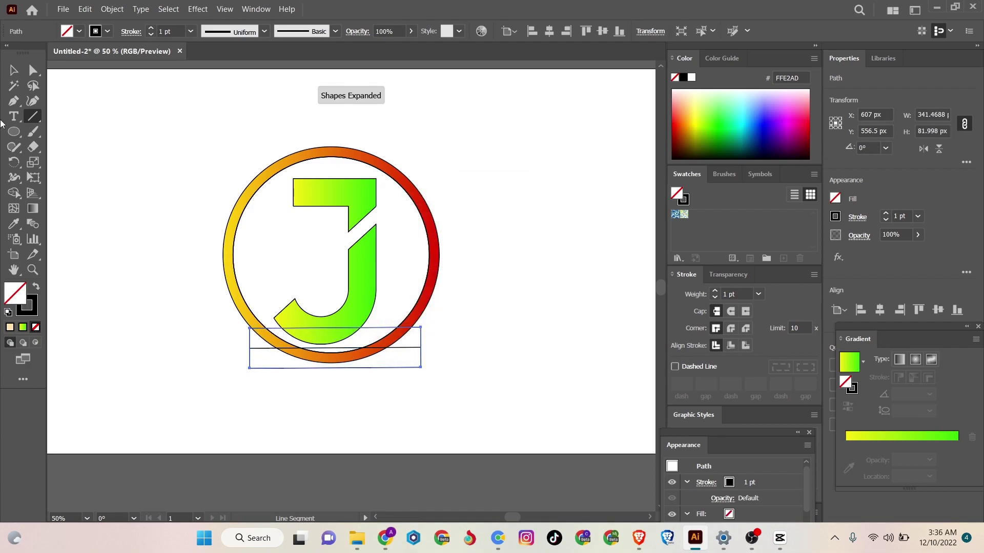
{"action": "left_click", "coordinate": [14, 70]}
- Use Shape Builder on the whole logo to Alt-delete the ring section inside the band
{"action": "left_click_drag", "start_coordinate": [190, 179], "coordinate": [496, 419]}
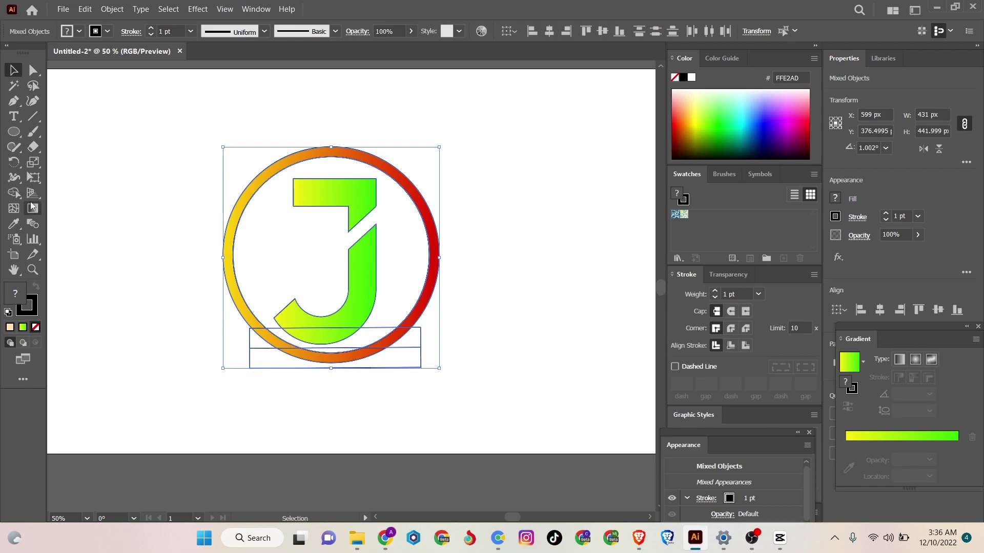
{"action": "key", "text": "shift+m"}
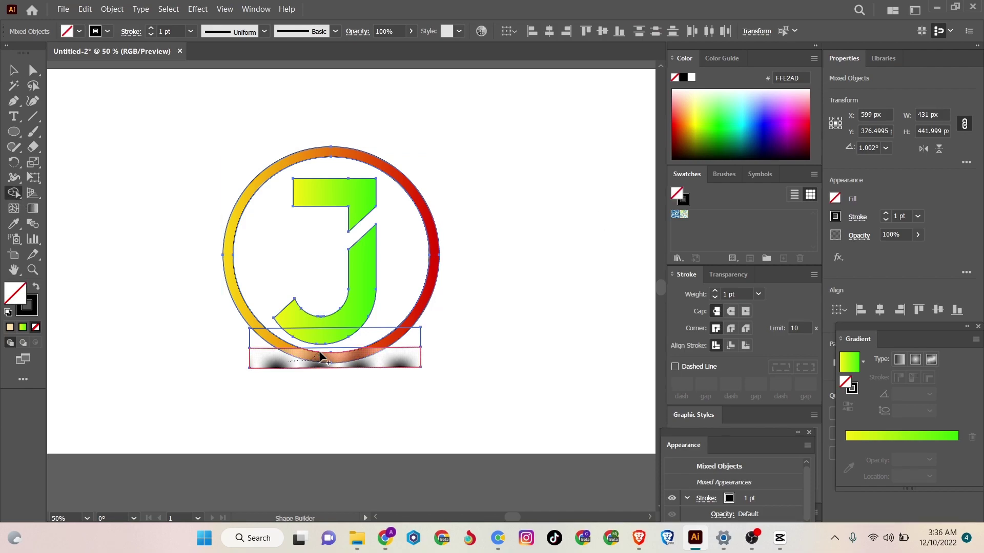
{"action": "left_click", "coordinate": [320, 355]}
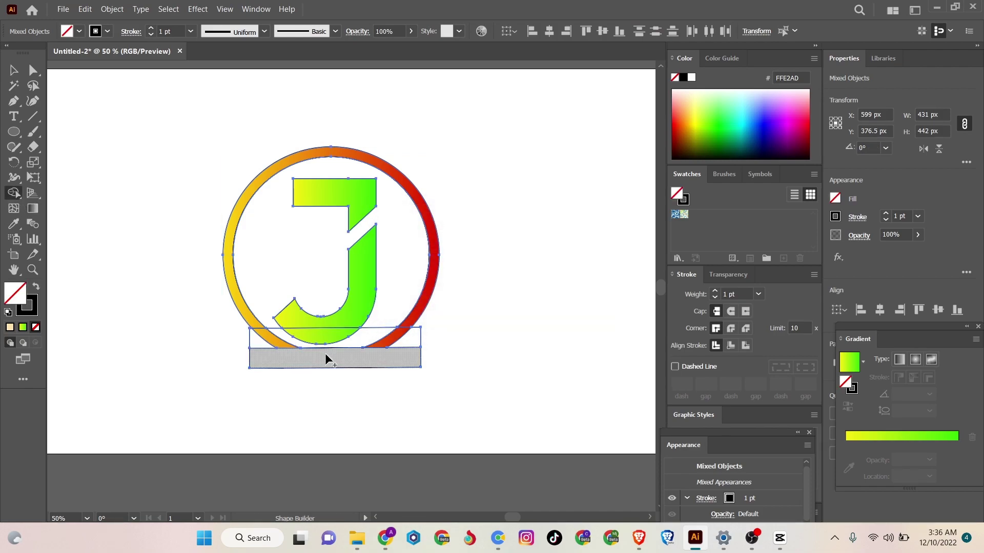
- Delete the leftover band rectangles below the ring
{"action": "left_click", "coordinate": [13, 70]}
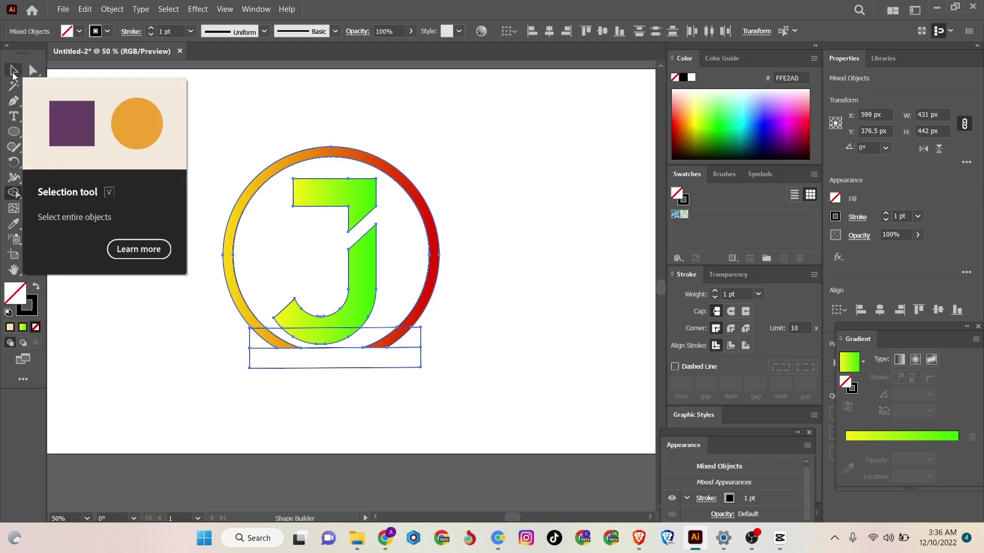
{"action": "left_click", "coordinate": [168, 342]}
{"action": "left_click", "coordinate": [250, 362]}
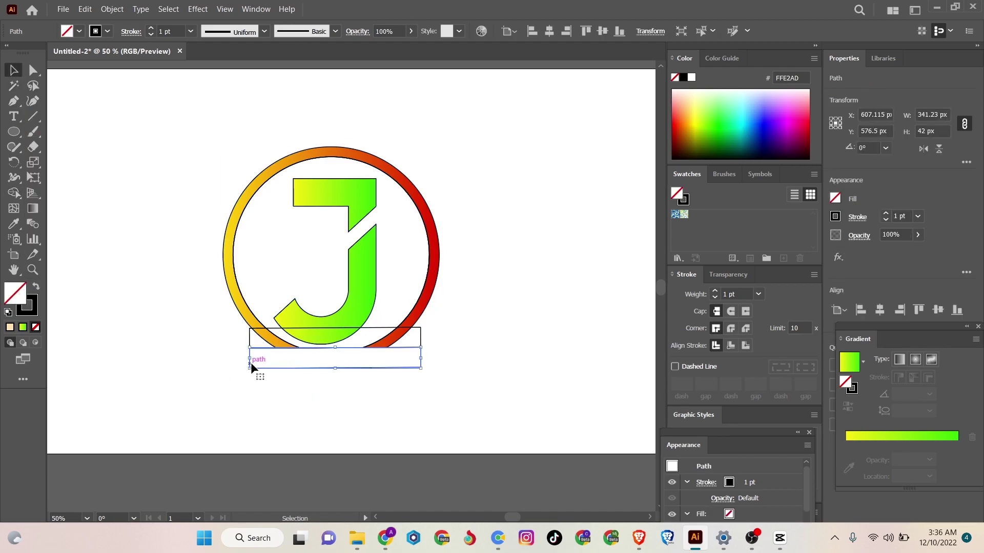
{"action": "key", "text": "Delete"}
{"action": "left_click", "coordinate": [372, 325]}
{"action": "left_click", "coordinate": [332, 395]}
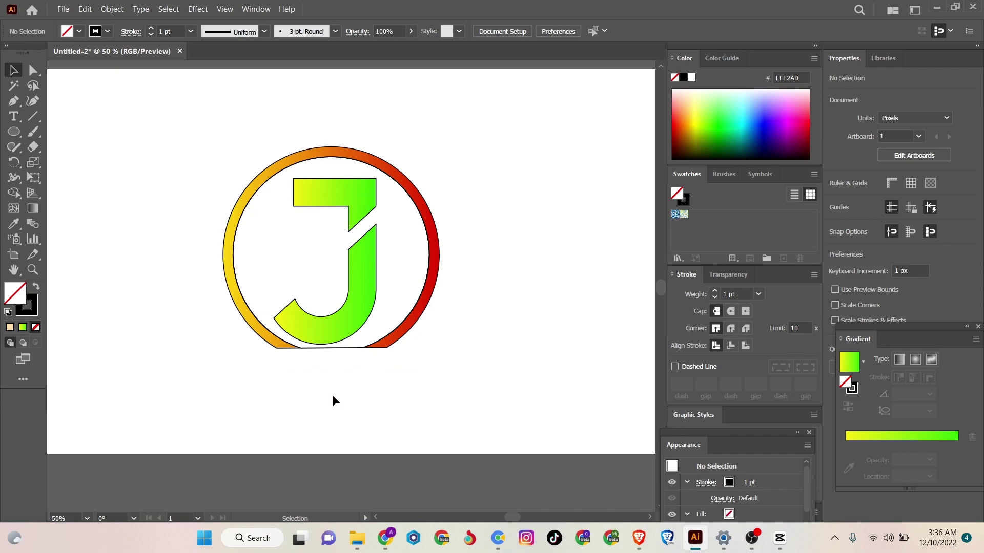
- Set the ring and J stroke to None, then nudge the logo about 12 px left
{"action": "left_click_drag", "start_coordinate": [152, 192], "coordinate": [509, 444]}
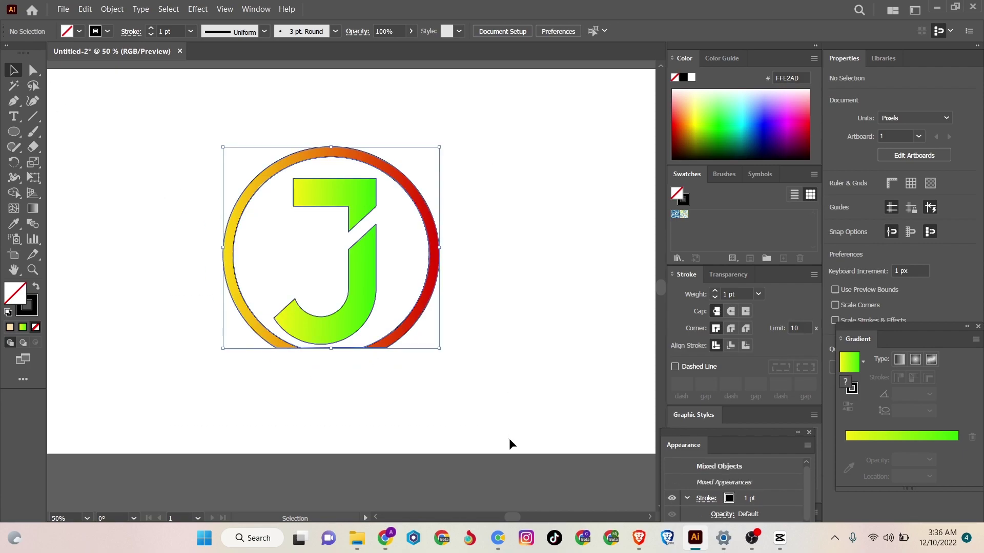
{"action": "left_click", "coordinate": [108, 32]}
{"action": "left_click", "coordinate": [6, 53]}
{"action": "left_click", "coordinate": [152, 186]}
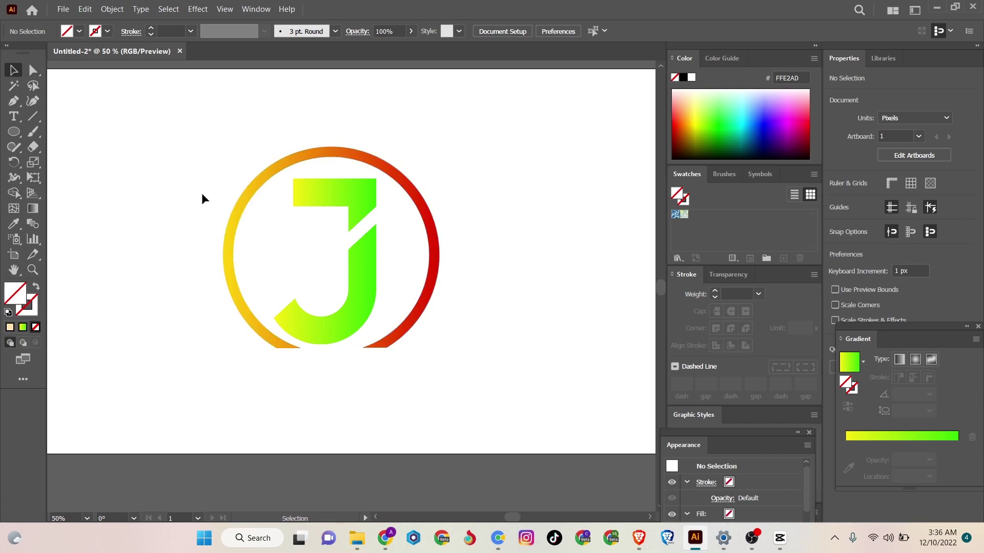
{"action": "left_click_drag", "start_coordinate": [242, 220], "coordinate": [234, 214]}
{"action": "left_click", "coordinate": [137, 171]}
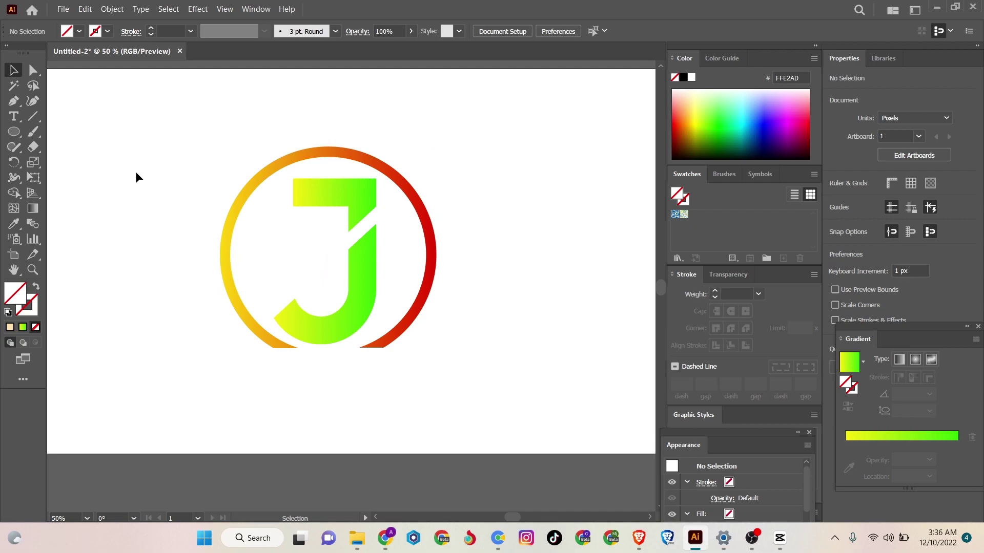